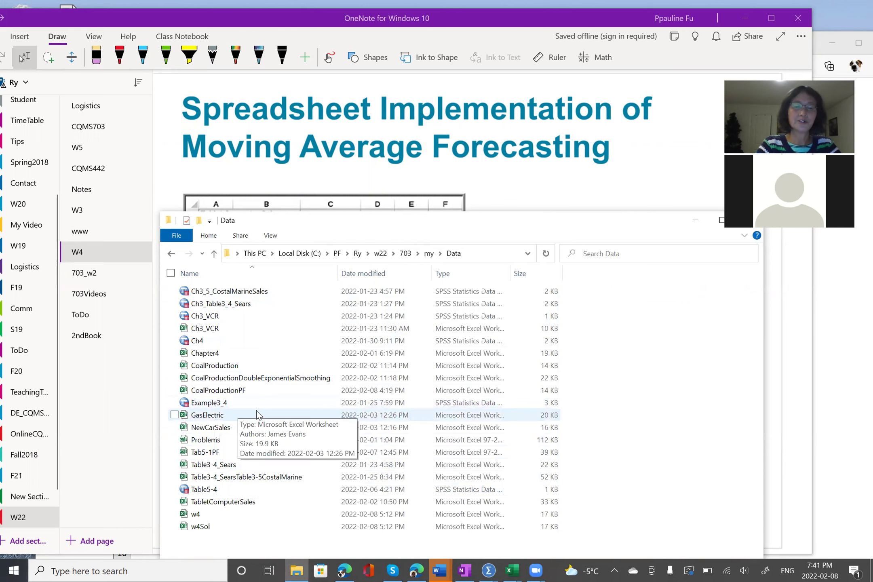
- Switch to the Chapter4 workbook in Excel and display its TabletComputerSales sheet
{"action": "left_click", "coordinate": [511, 570]}
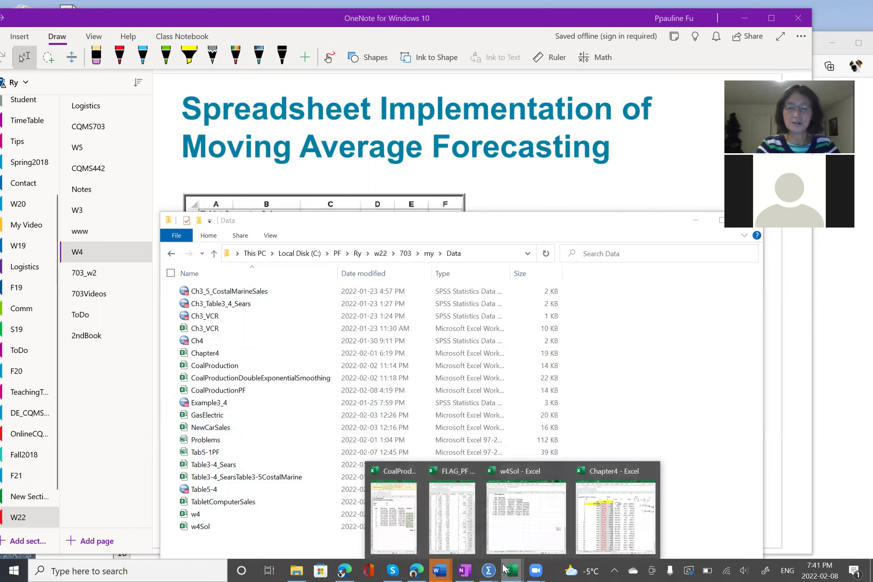
{"action": "left_click", "coordinate": [597, 534]}
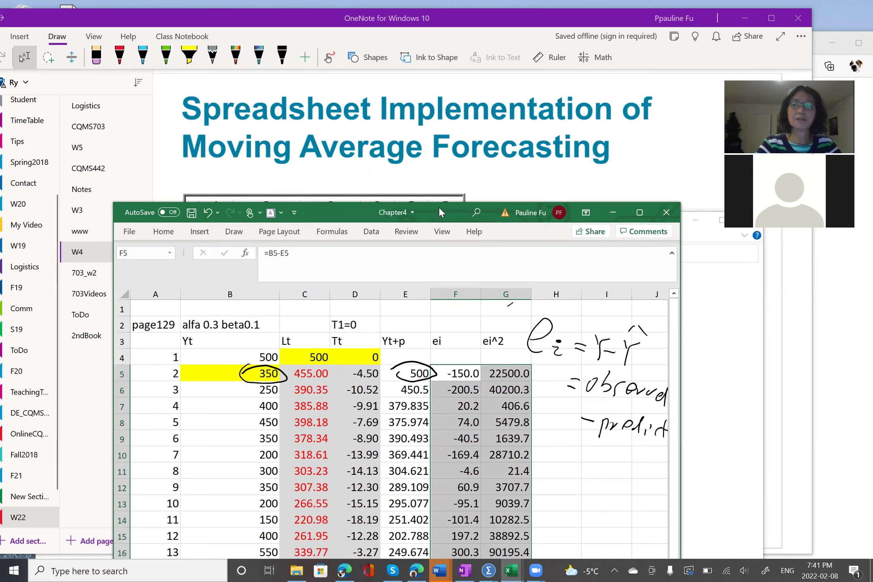
{"action": "left_click_drag", "start_coordinate": [439, 207], "coordinate": [364, 14]}
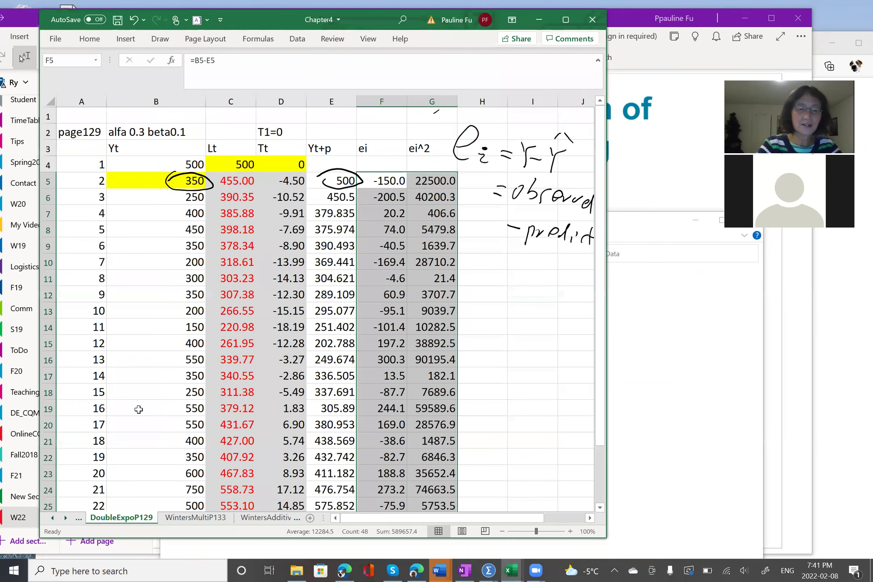
{"action": "left_click", "coordinate": [56, 519]}
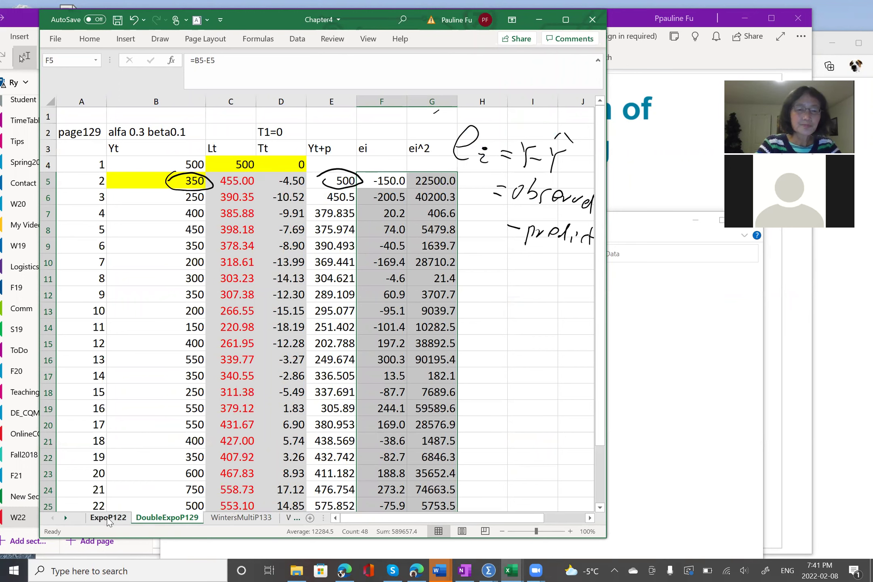
{"action": "left_click", "coordinate": [121, 521]}
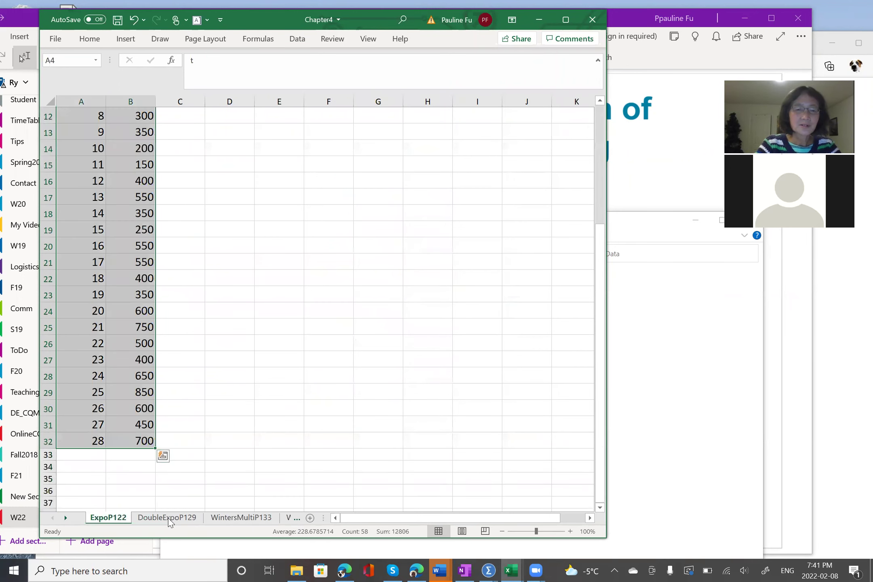
{"action": "left_click", "coordinate": [69, 517]}
{"action": "left_click", "coordinate": [71, 517]}
{"action": "left_click", "coordinate": [71, 518]}
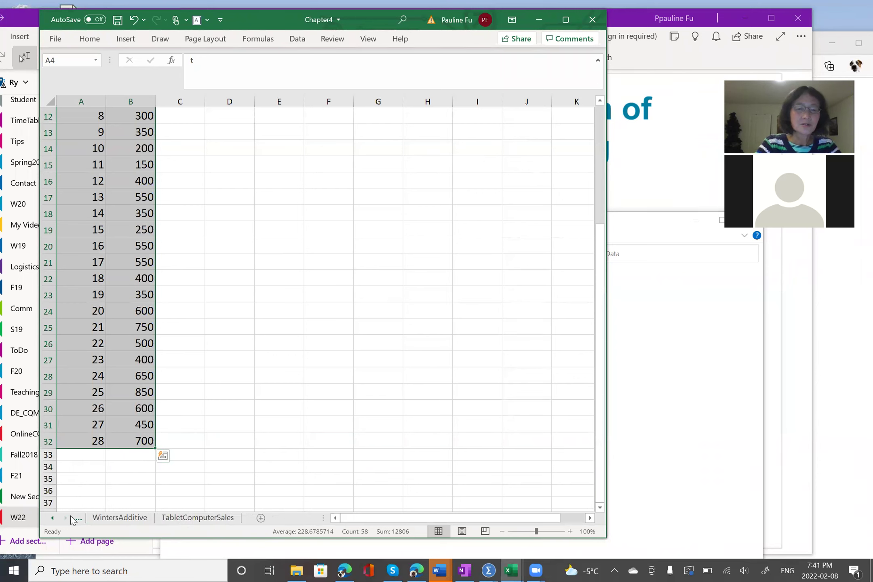
{"action": "left_click", "coordinate": [200, 517]}
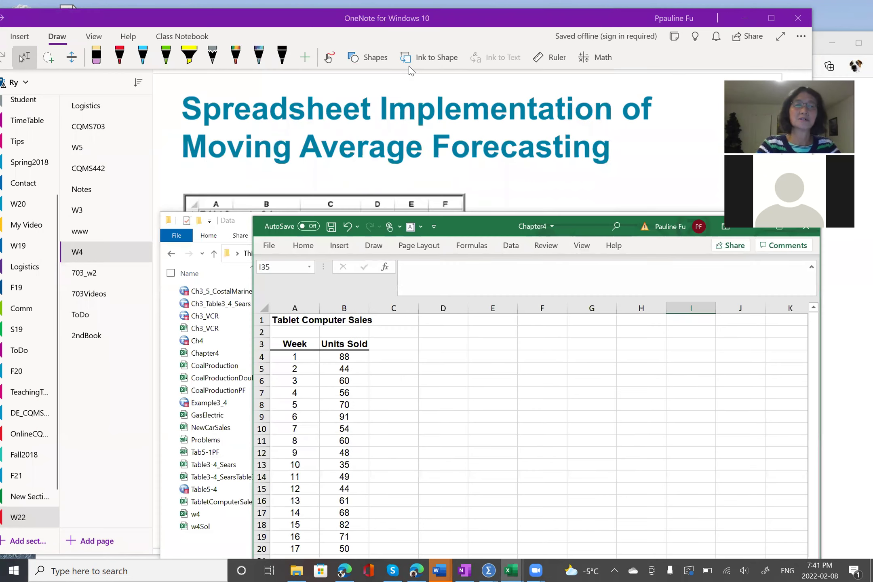
- Maximize the OneNote slide on moving average forecasting and place the Chapter4 workbook beside its Tablet Computer Sales table
{"action": "left_click", "coordinate": [193, 18]}
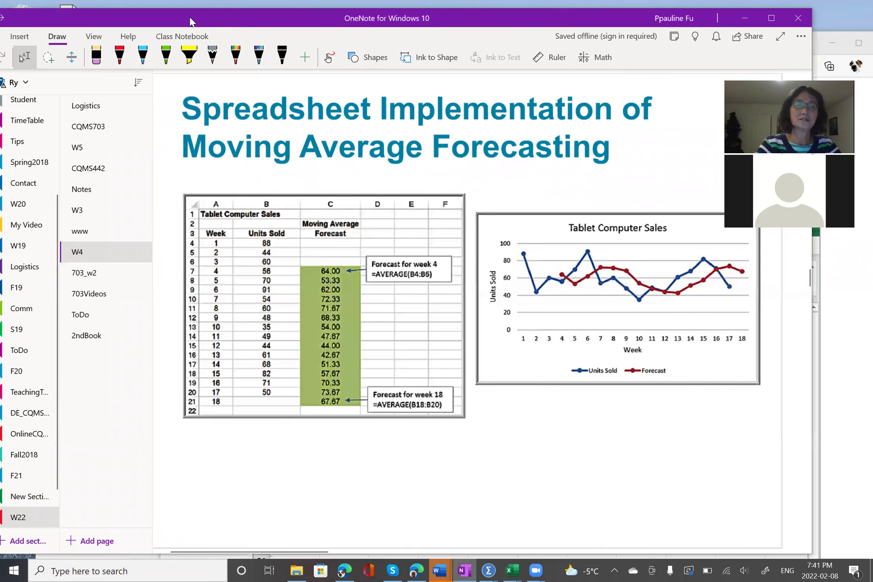
{"action": "double_click", "coordinate": [189, 17]}
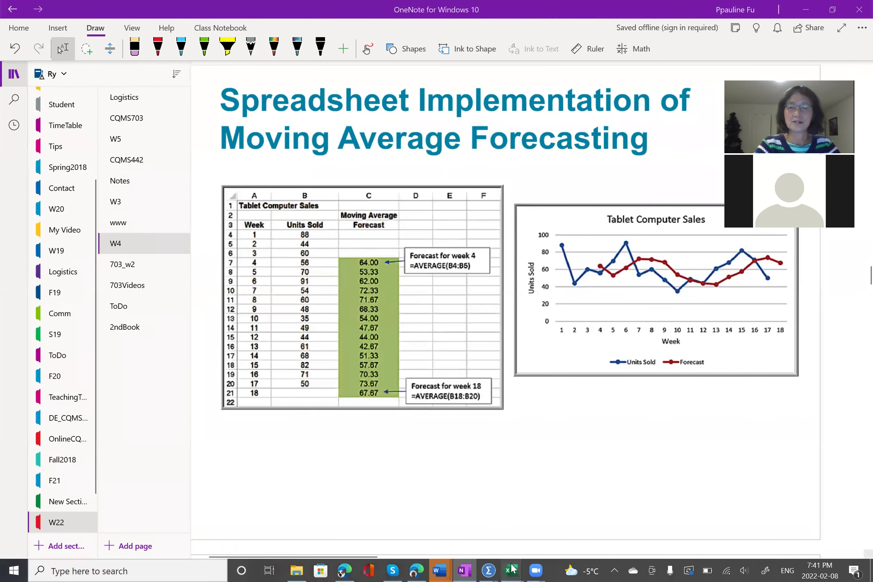
{"action": "mouse_move", "coordinate": [511, 570]}
{"action": "left_click", "coordinate": [599, 538]}
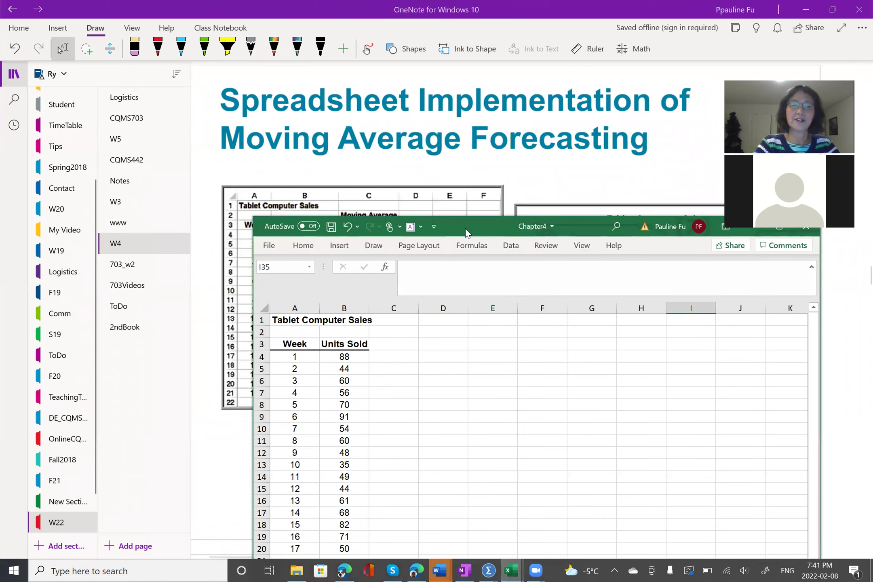
{"action": "left_click_drag", "start_coordinate": [465, 229], "coordinate": [620, 257]}
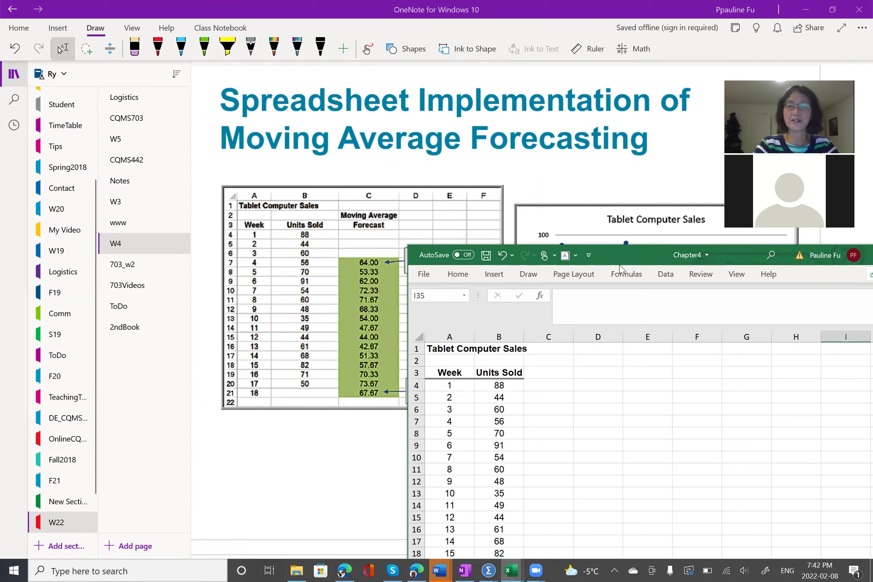
{"action": "left_click_drag", "start_coordinate": [638, 251], "coordinate": [654, 251]}
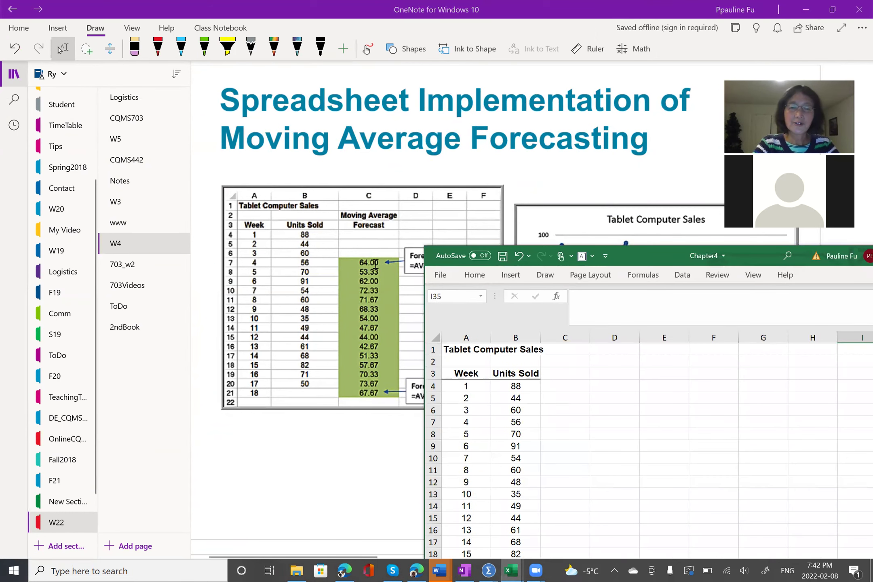
- Add the header Forecast in C3 and enter a formula in C7 averaging B4:B6
{"action": "left_click", "coordinate": [565, 374]}
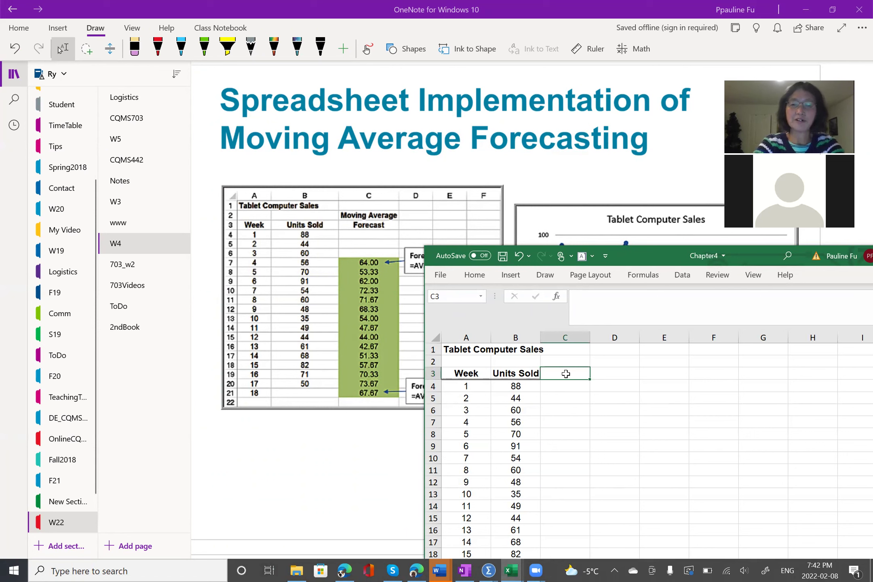
{"action": "type", "text": "Forecast"}
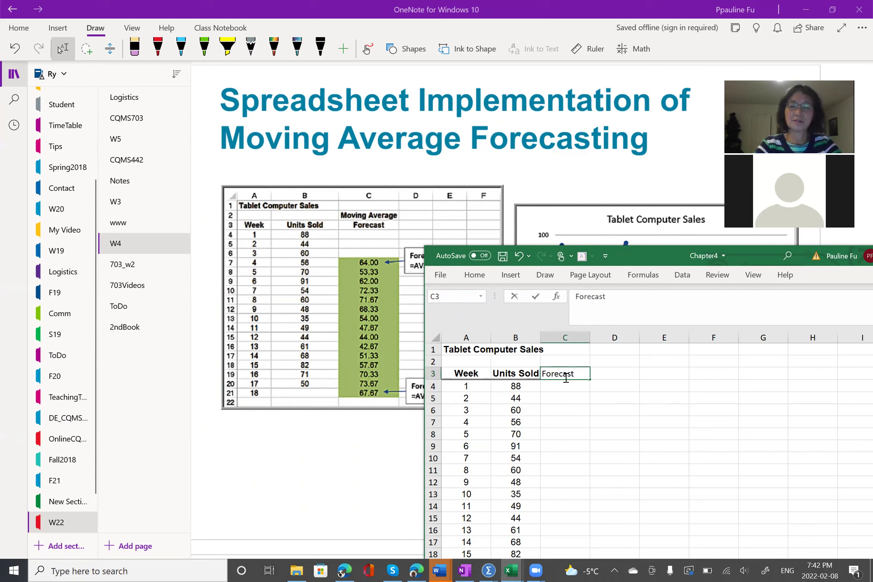
{"action": "left_click", "coordinate": [559, 422]}
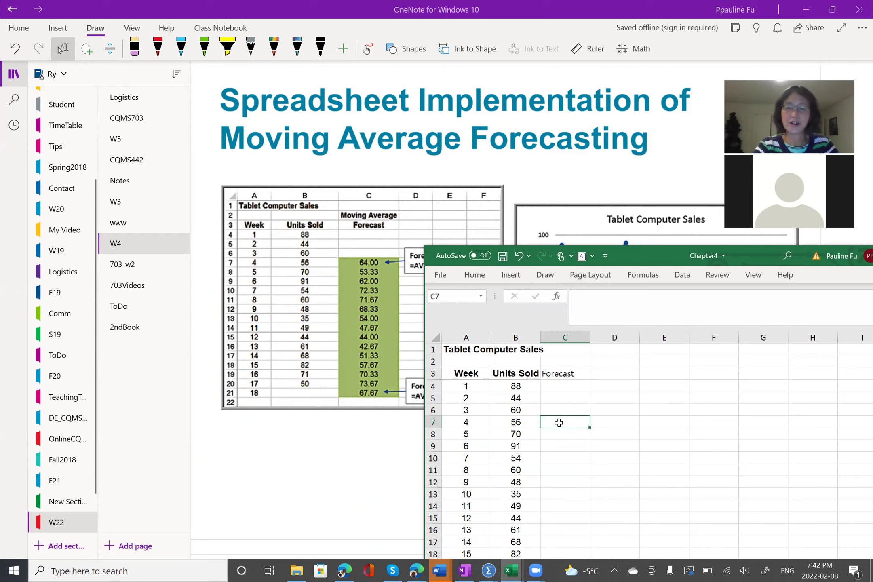
{"action": "type", "text": "="}
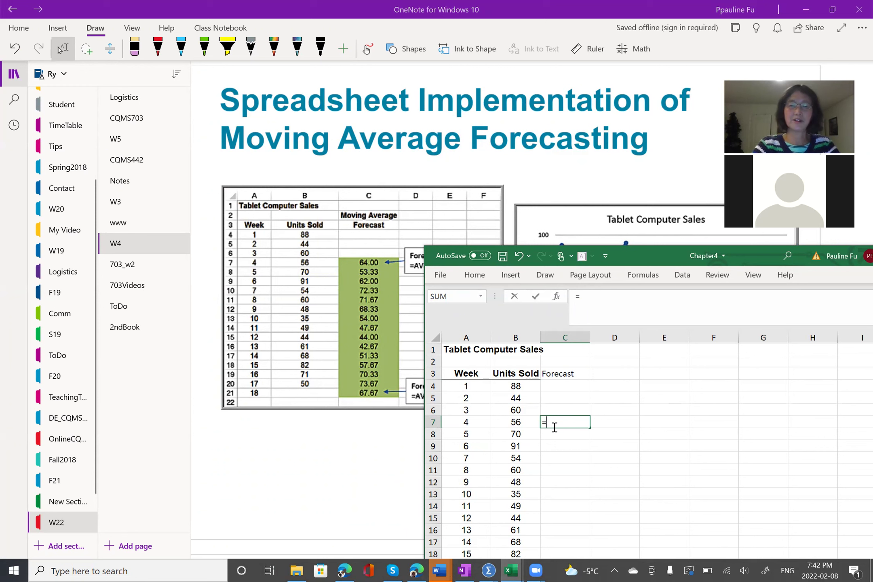
{"action": "type", "text": "average("}
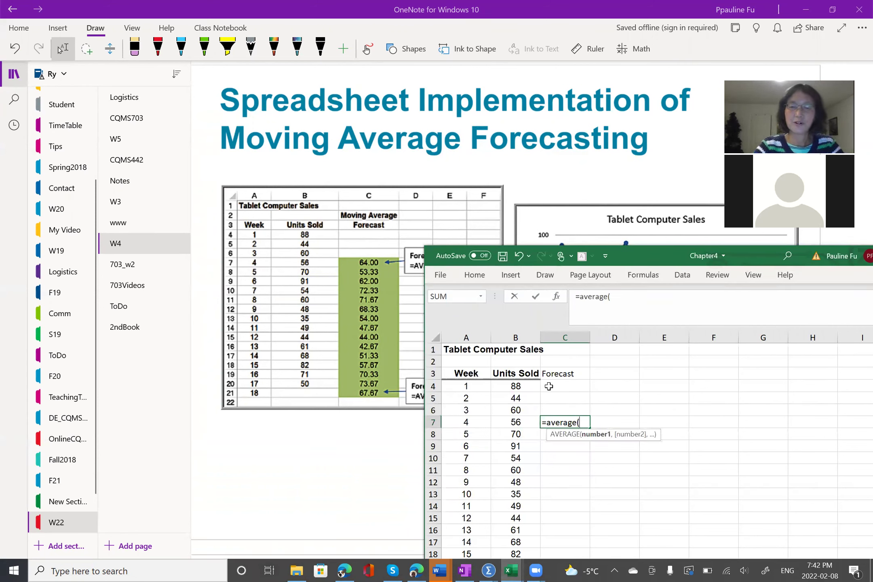
{"action": "left_click_drag", "start_coordinate": [511, 387], "coordinate": [509, 407]}
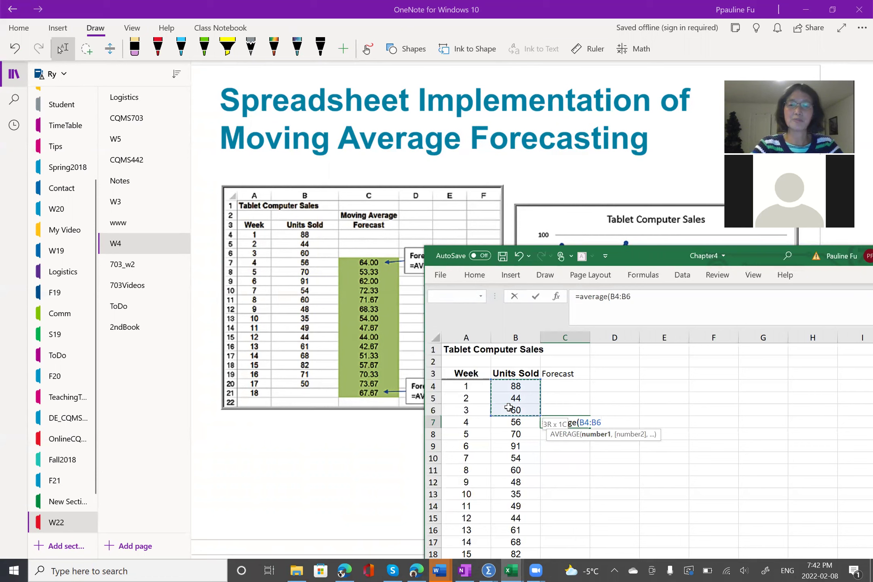
{"action": "left_click_drag", "start_coordinate": [509, 408], "coordinate": [508, 407]}
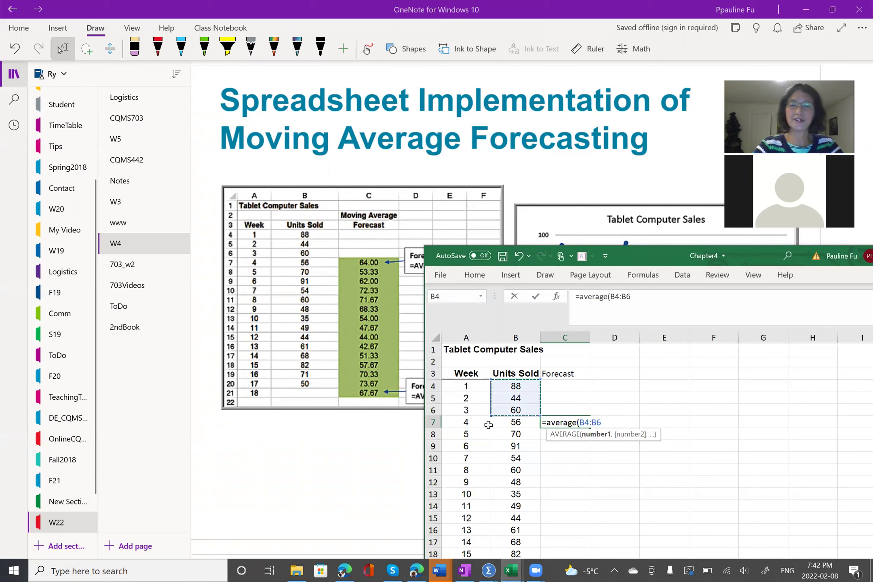
{"action": "key", "text": "Return"}
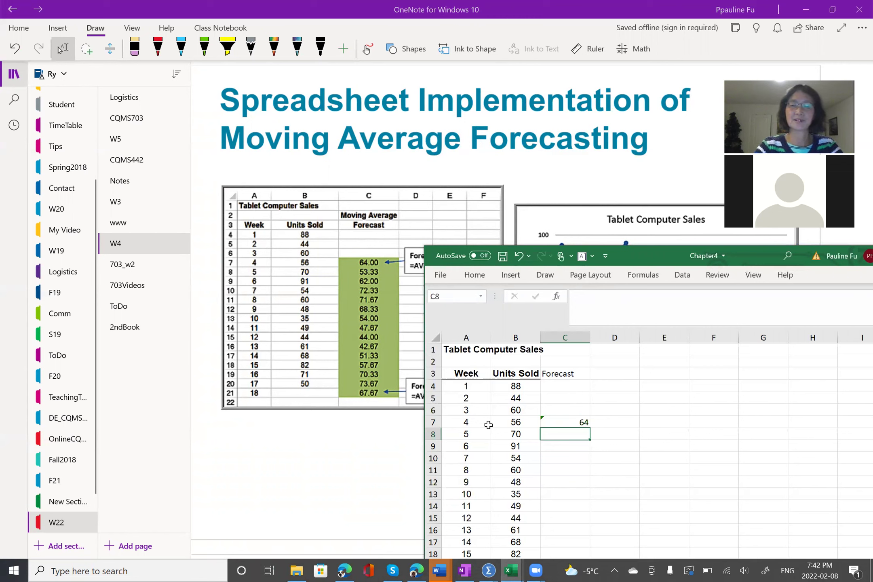
- Fill the week 4 forecast formula in C7 down to C20
{"action": "left_click", "coordinate": [439, 428]}
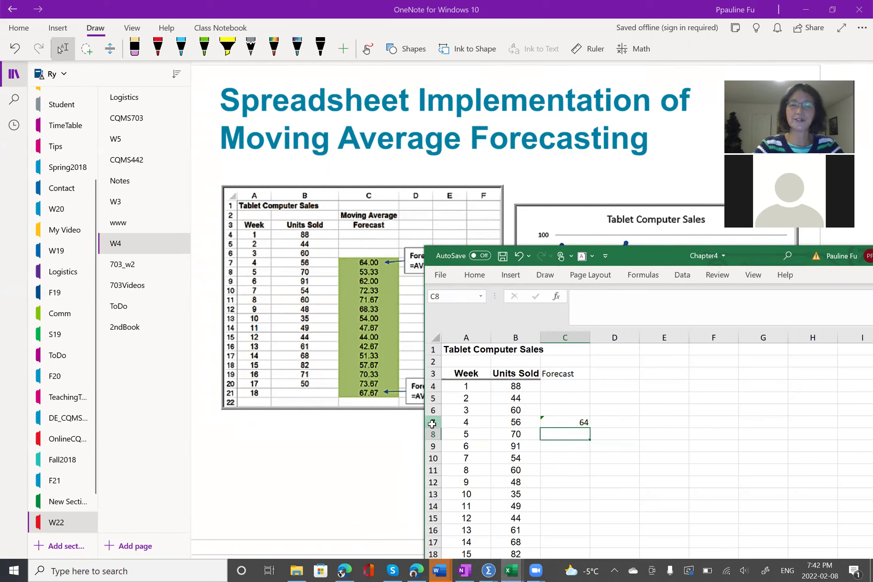
{"action": "left_click", "coordinate": [432, 423]}
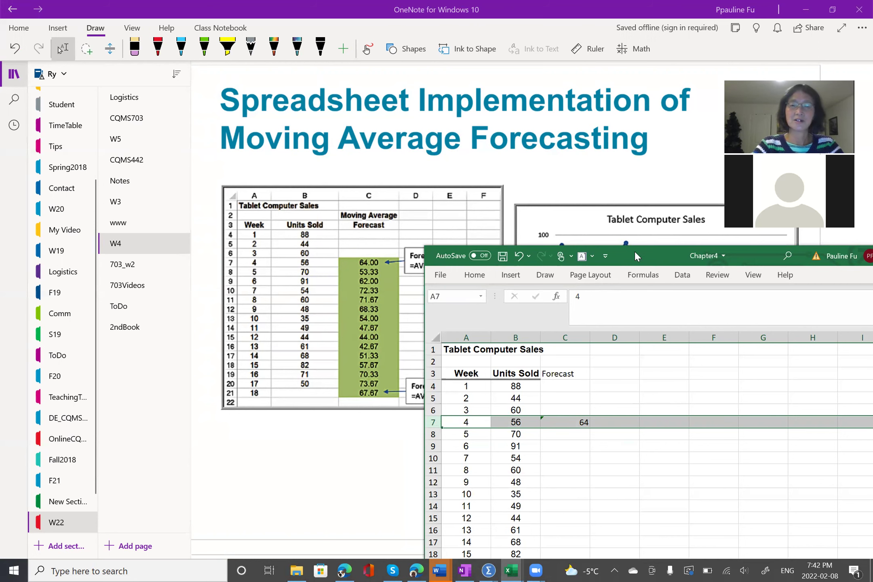
{"action": "left_click_drag", "start_coordinate": [634, 256], "coordinate": [624, 150]}
{"action": "left_click", "coordinate": [573, 317]}
{"action": "left_click_drag", "start_coordinate": [578, 322], "coordinate": [569, 472]}
- Format the forecast values in C7:C20 to show two decimal places
{"action": "left_click", "coordinate": [464, 168]}
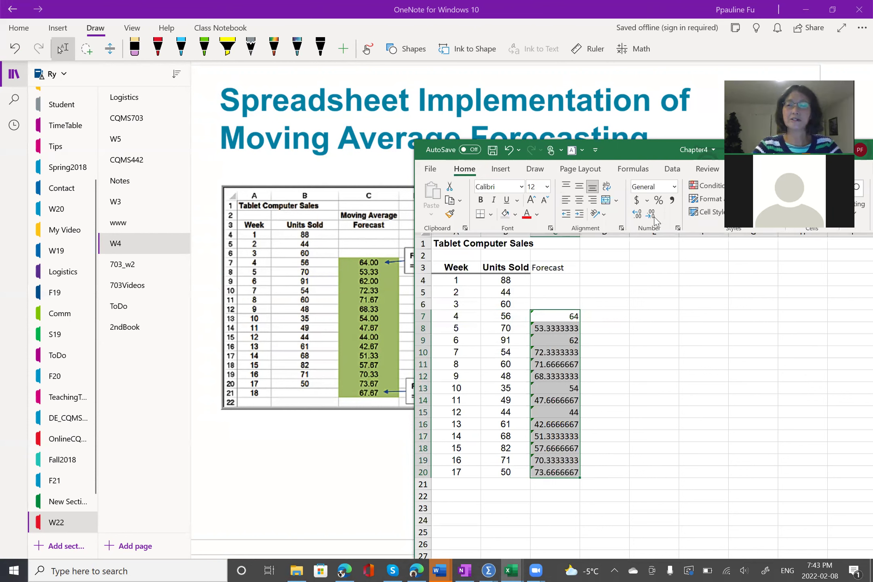
{"action": "left_click", "coordinate": [651, 214]}
{"action": "left_click", "coordinate": [651, 214]}
{"action": "left_click", "coordinate": [651, 214]}
{"action": "left_click", "coordinate": [651, 213]}
{"action": "left_click", "coordinate": [651, 214]}
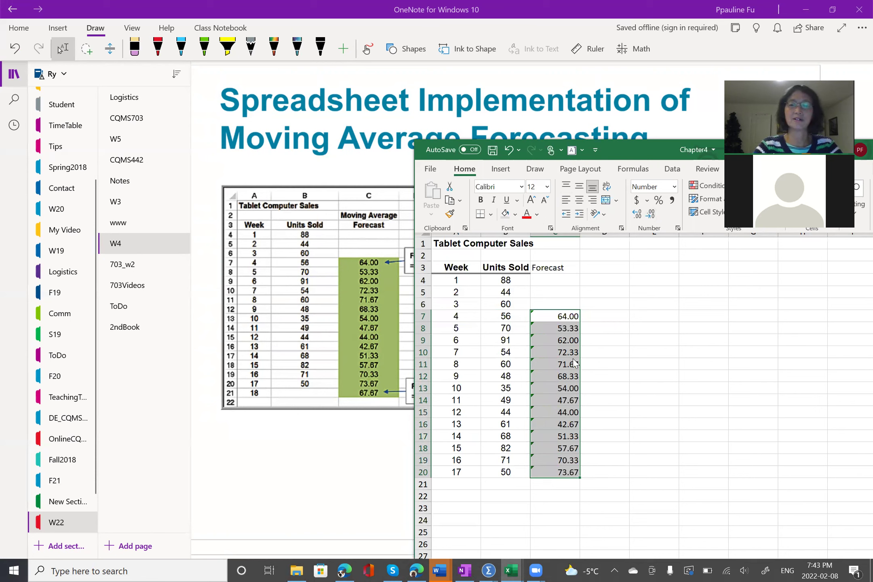
- Start a Moving Average analysis with Excel's Data Analysis tool, keeping the whole sales sheet in view
{"action": "left_click", "coordinate": [551, 320]}
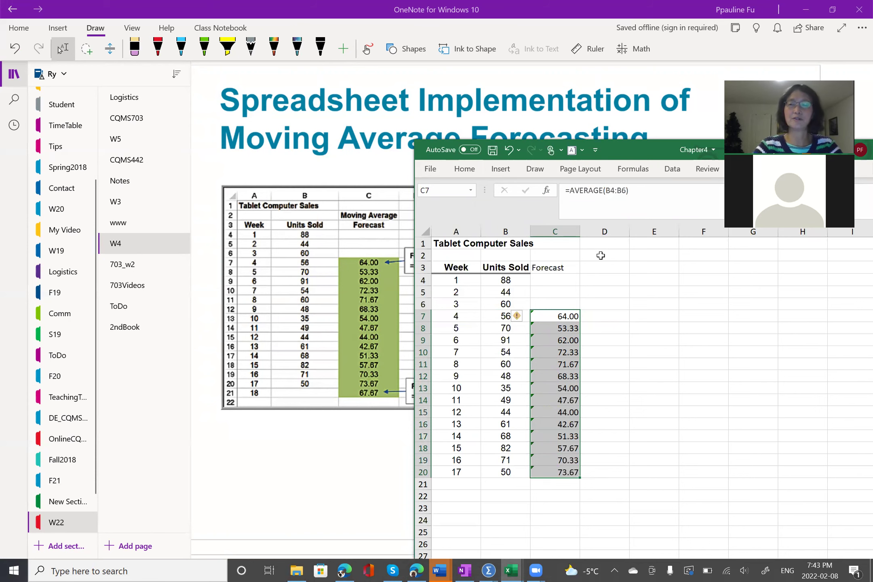
{"action": "left_click_drag", "start_coordinate": [635, 150], "coordinate": [633, 164]}
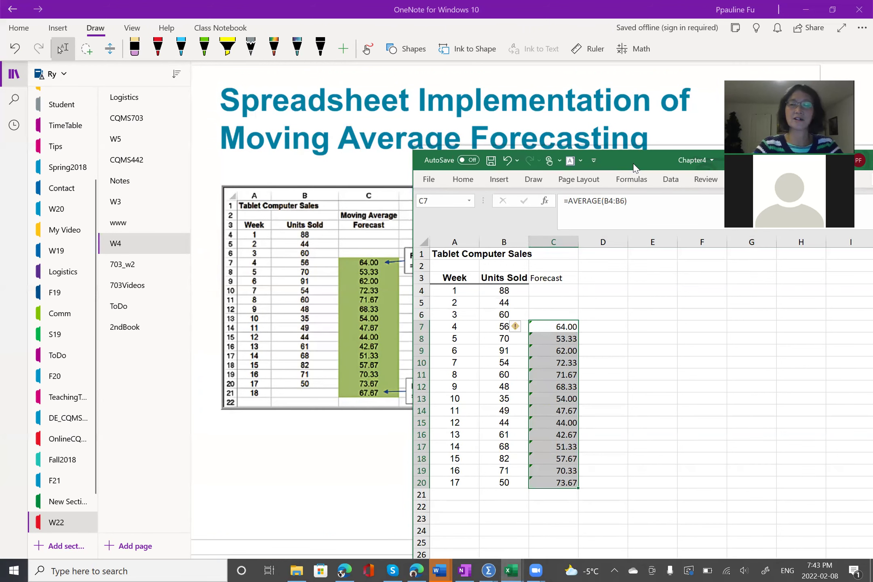
{"action": "left_click_drag", "start_coordinate": [634, 165], "coordinate": [626, 178]}
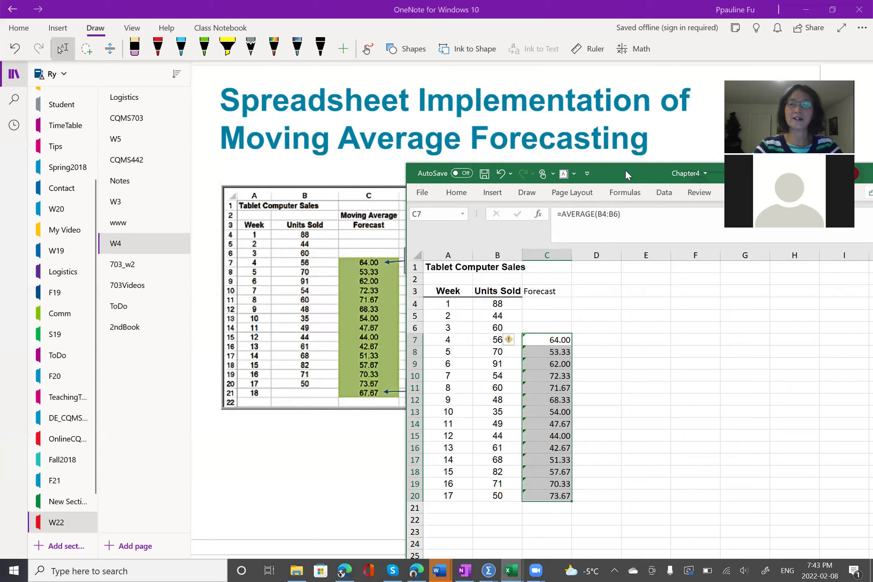
{"action": "left_click_drag", "start_coordinate": [623, 170], "coordinate": [407, 92]}
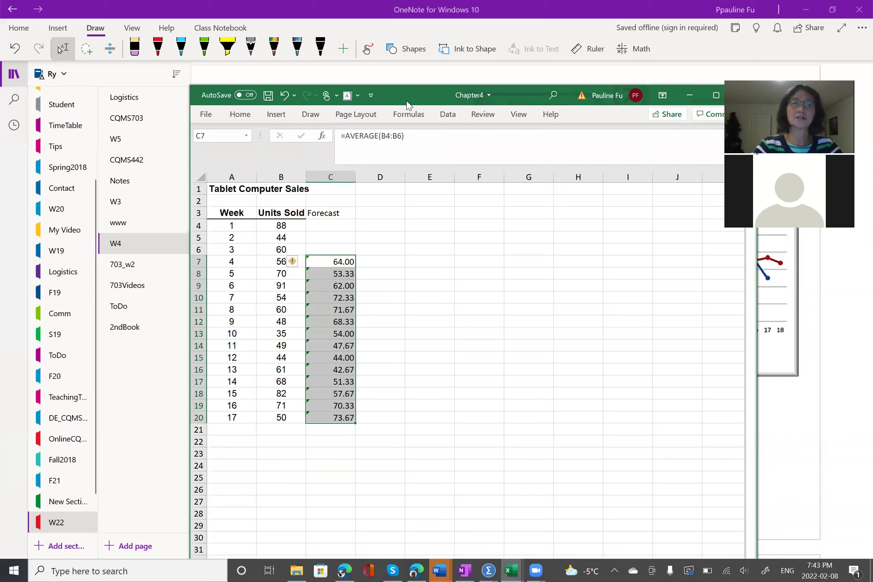
{"action": "left_click_drag", "start_coordinate": [407, 105], "coordinate": [250, 66]}
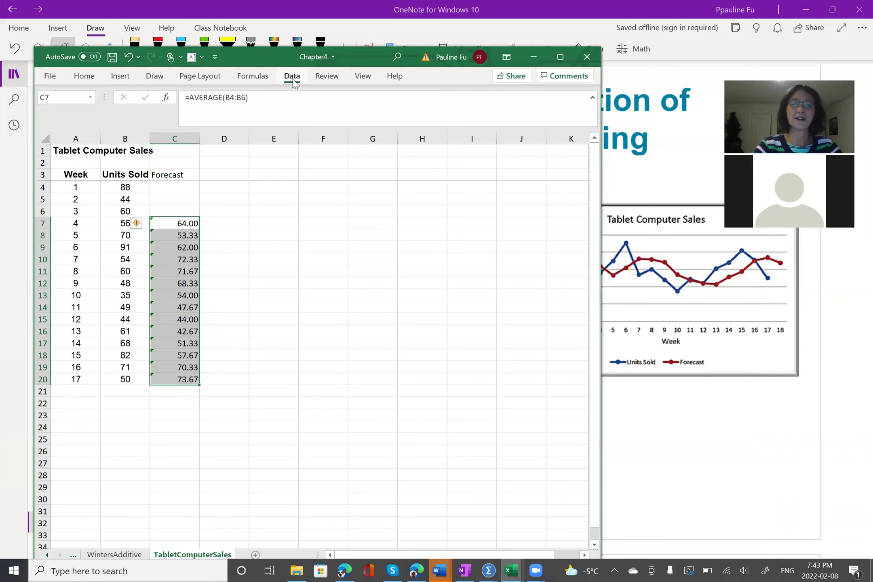
{"action": "left_click", "coordinate": [293, 79]}
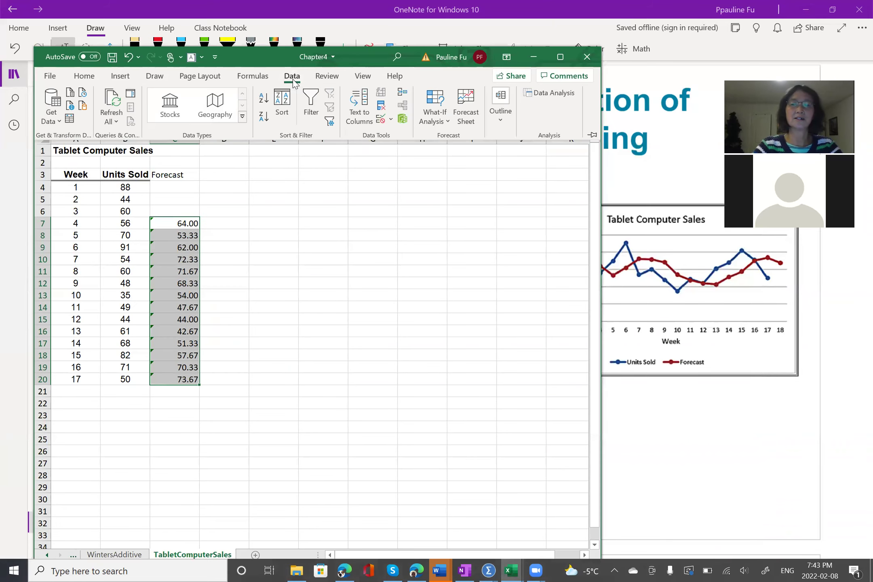
{"action": "left_click", "coordinate": [553, 94]}
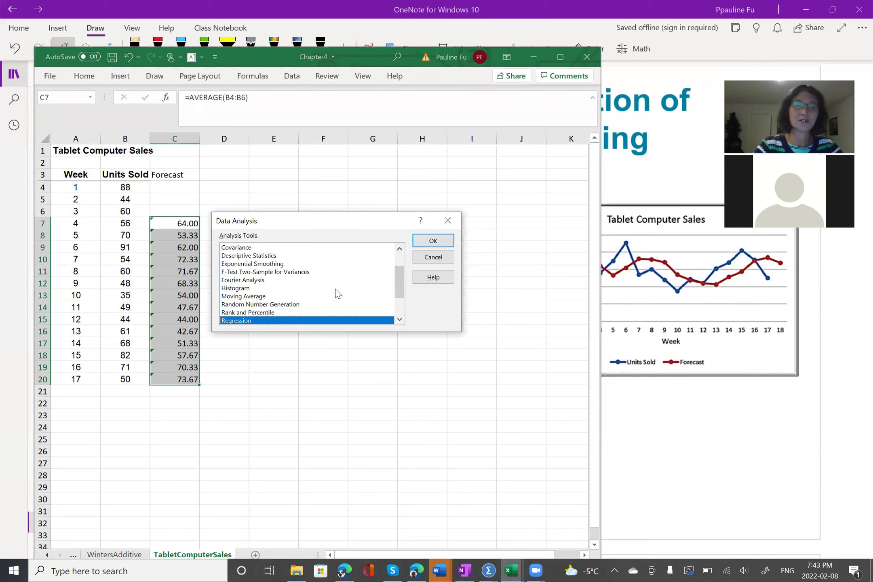
{"action": "left_click", "coordinate": [269, 296]}
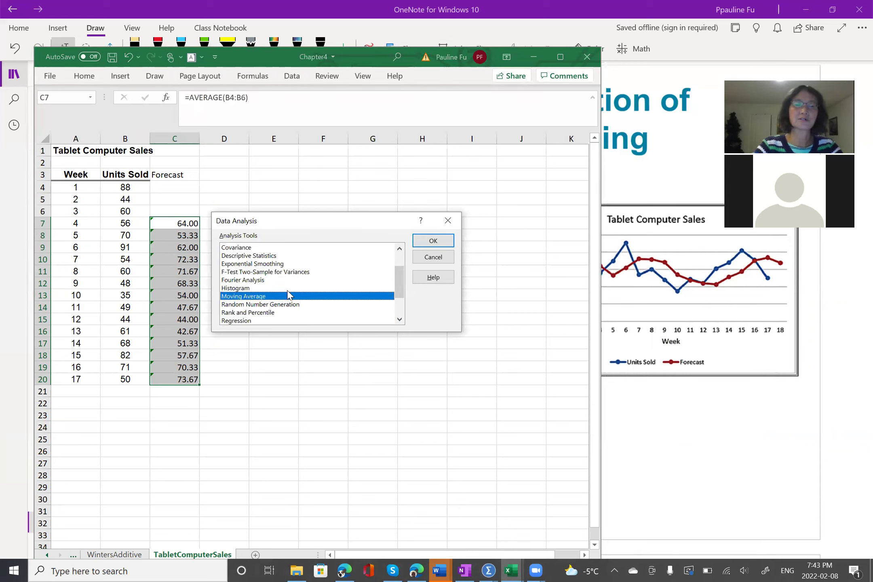
{"action": "left_click", "coordinate": [422, 242]}
- Set the Moving Average input range to the Units Sold values in B4:B20
{"action": "left_click_drag", "start_coordinate": [324, 204], "coordinate": [430, 194]}
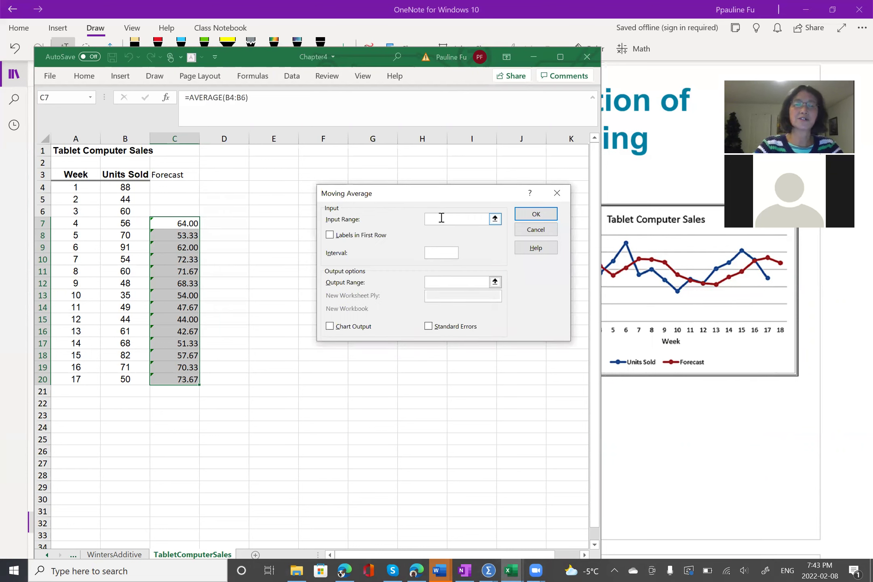
{"action": "left_click", "coordinate": [115, 187]}
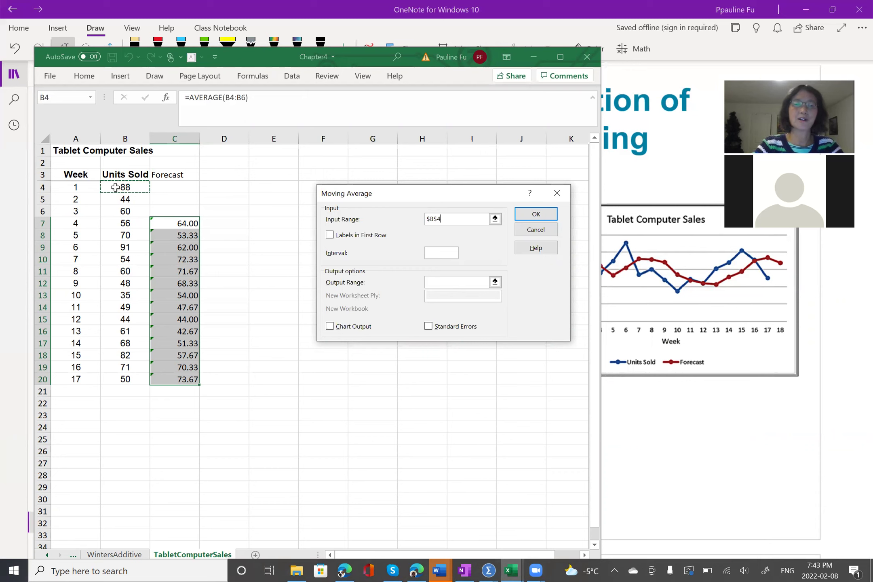
{"action": "left_click_drag", "start_coordinate": [115, 187], "coordinate": [110, 376]}
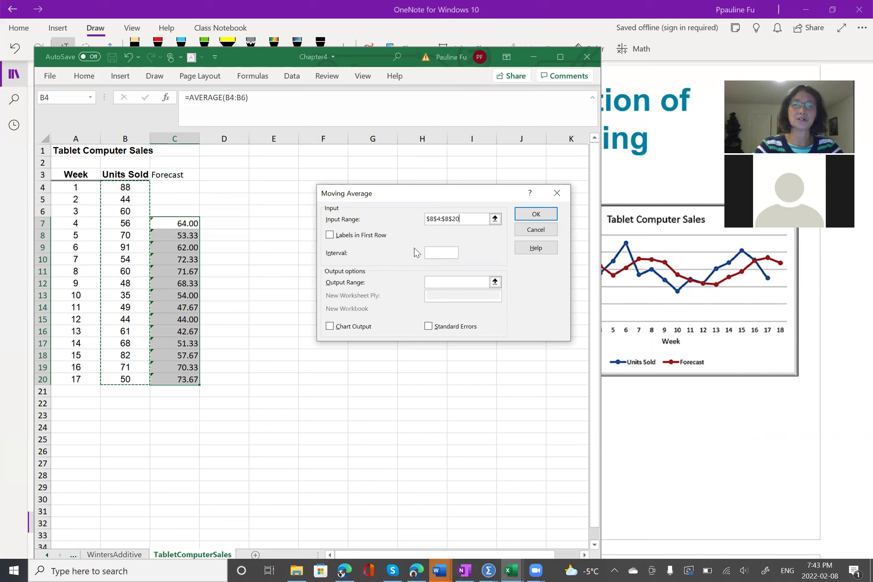
- Set the Moving Average output range to D5 and run the analysis with the default interval
{"action": "left_click", "coordinate": [433, 283]}
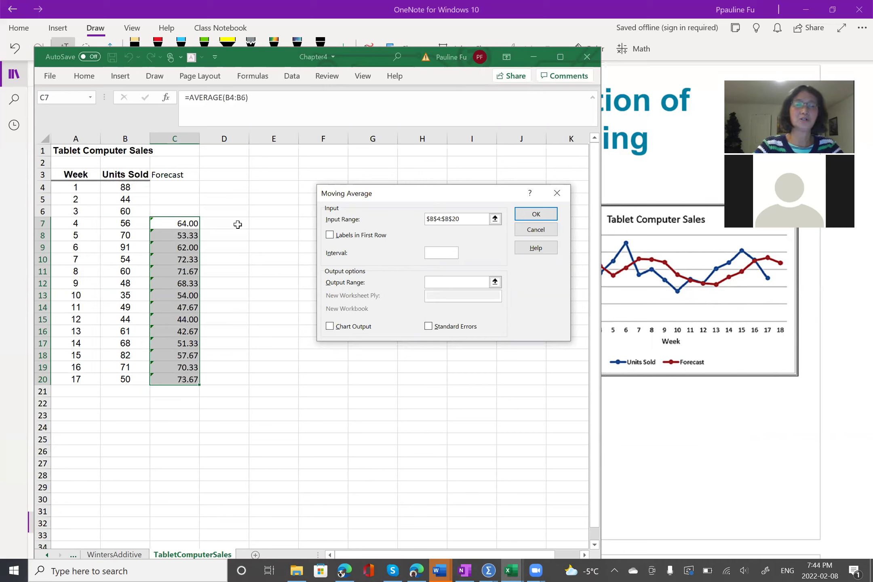
{"action": "left_click", "coordinate": [221, 199]}
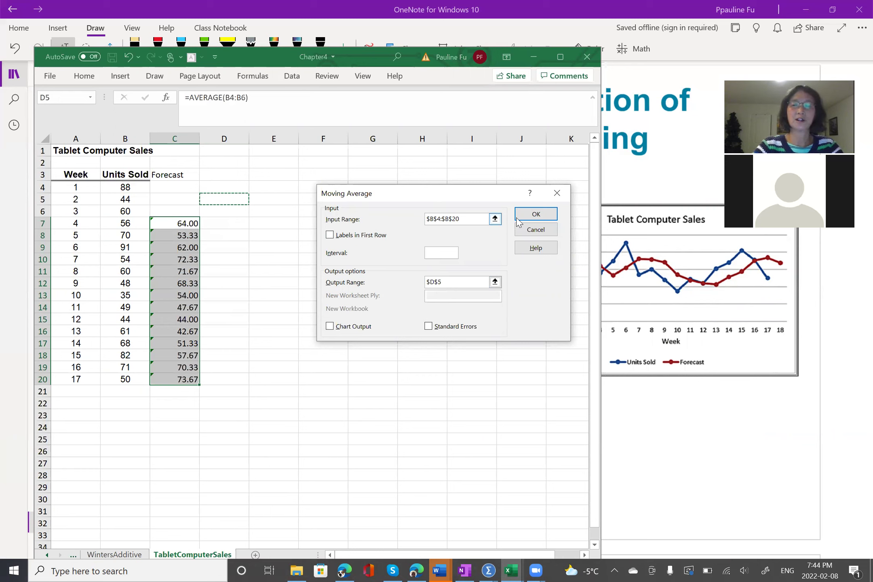
{"action": "left_click", "coordinate": [535, 216]}
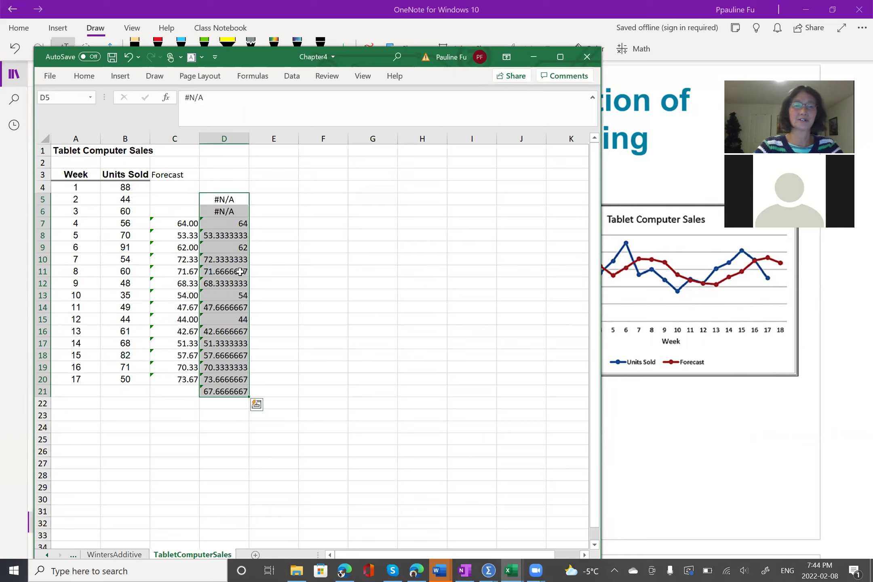
- Format the Moving Average results in D7:D20 to two decimal places for comparison with the formula forecasts in column C
{"action": "left_click_drag", "start_coordinate": [183, 223], "coordinate": [183, 382]}
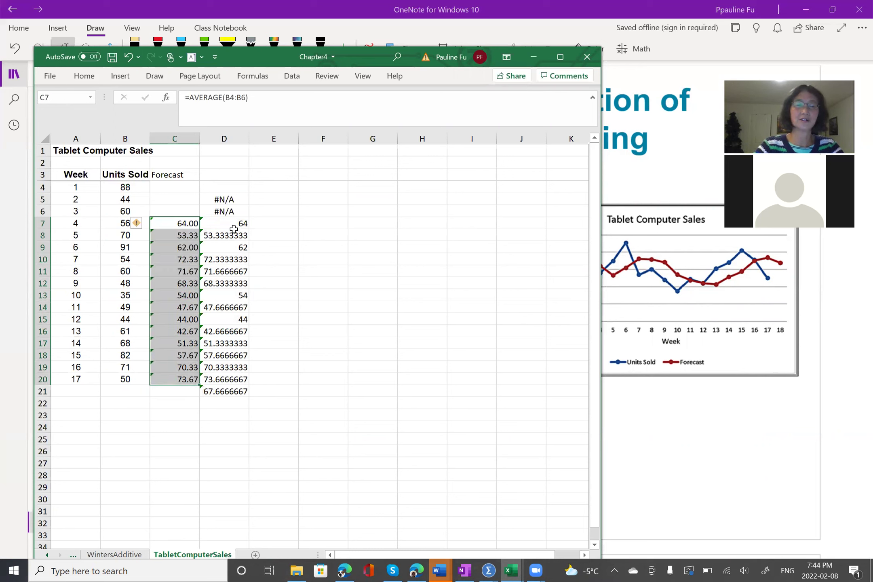
{"action": "left_click", "coordinate": [232, 223]}
{"action": "left_click_drag", "start_coordinate": [233, 223], "coordinate": [225, 322]}
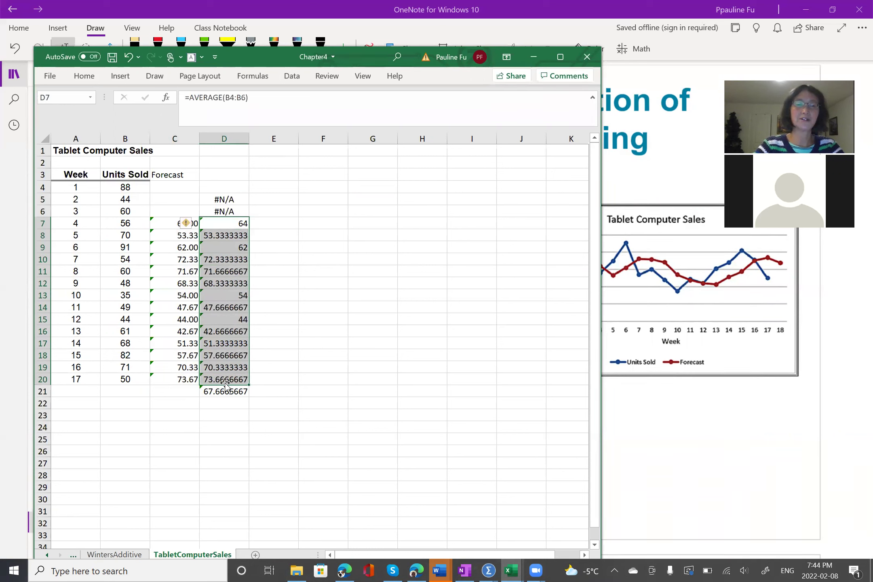
{"action": "left_click", "coordinate": [86, 77]}
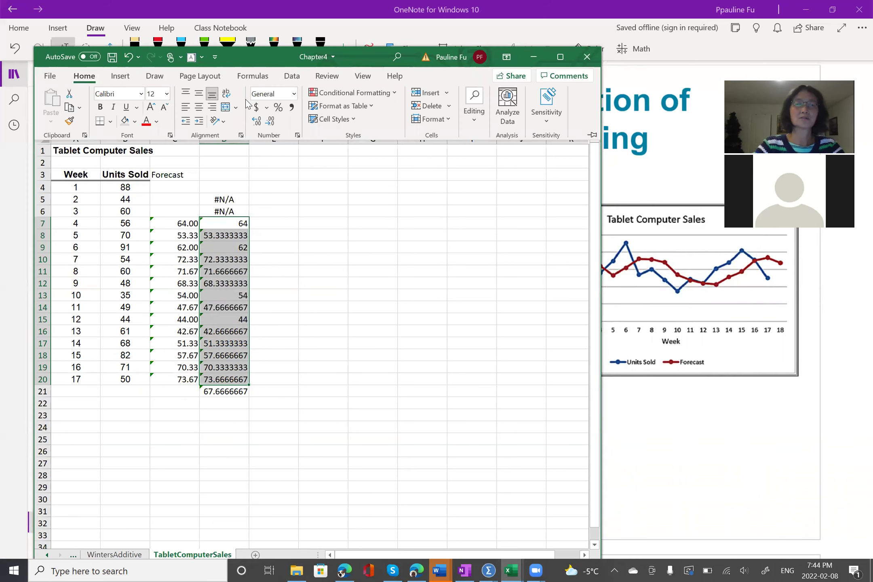
{"action": "left_click", "coordinate": [271, 122]}
{"action": "left_click", "coordinate": [271, 121]}
{"action": "left_click", "coordinate": [271, 121]}
{"action": "left_click", "coordinate": [271, 121]}
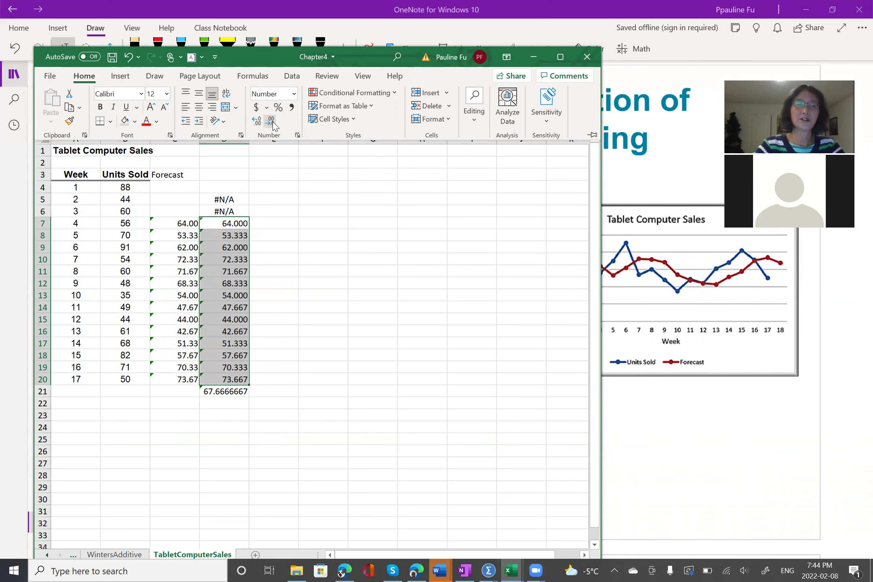
{"action": "left_click", "coordinate": [270, 121]}
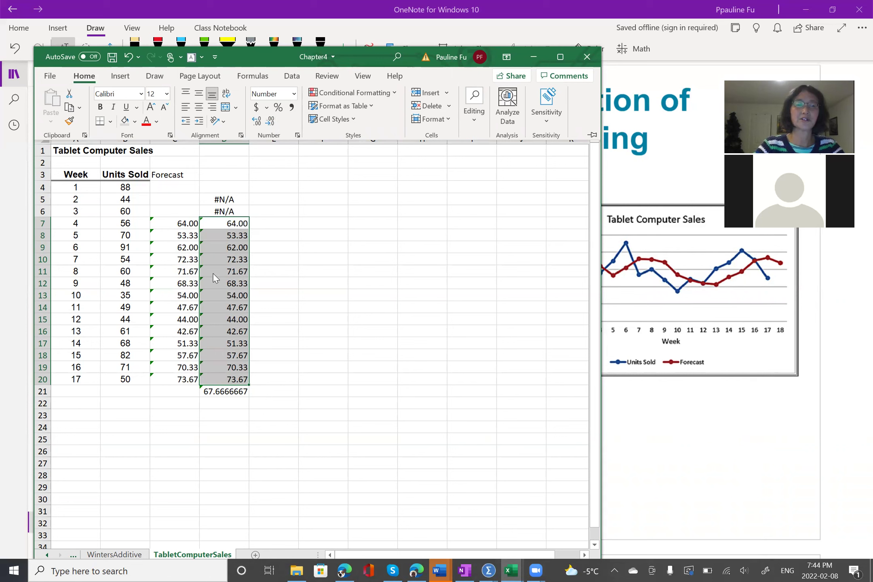
{"action": "left_click", "coordinate": [186, 227]}
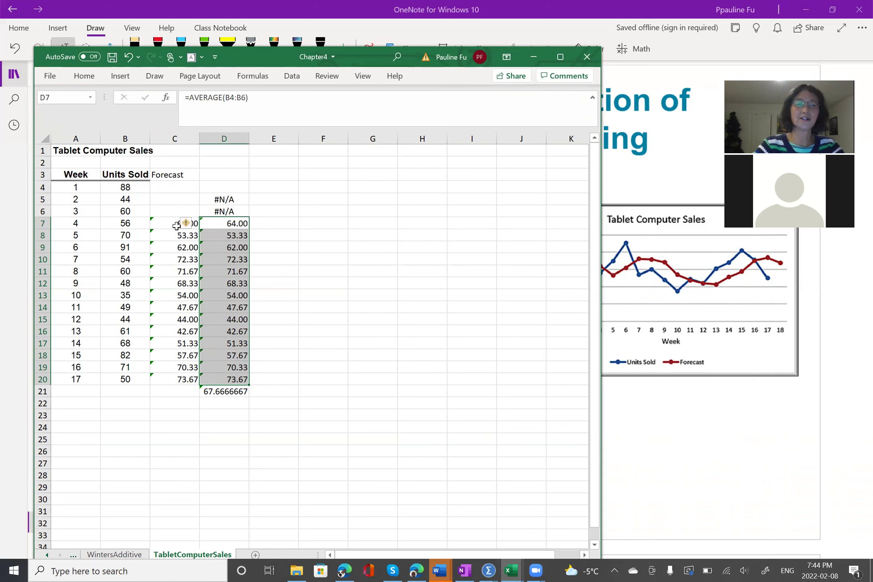
{"action": "left_click", "coordinate": [282, 232]}
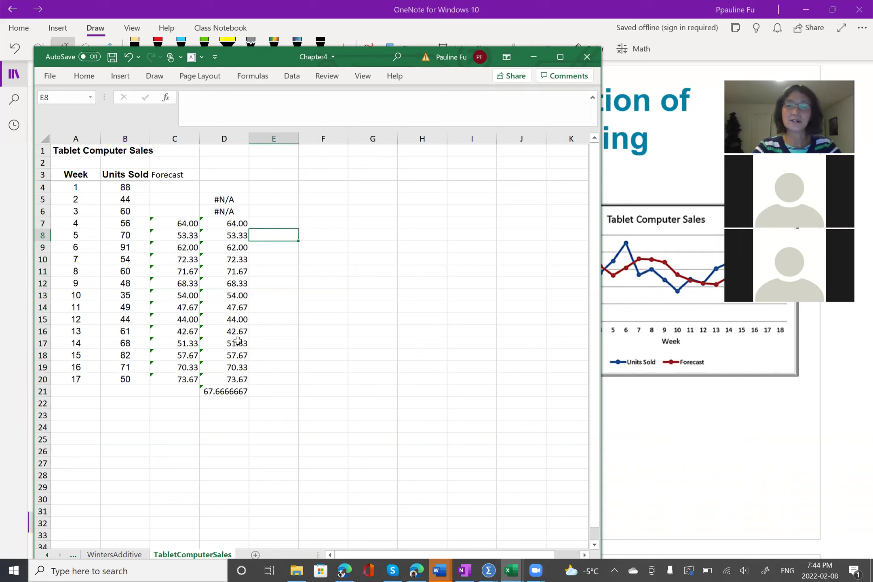
- Clear the Moving Average output in D5:D22
{"action": "left_click", "coordinate": [234, 200]}
{"action": "left_click_drag", "start_coordinate": [234, 200], "coordinate": [241, 399]}
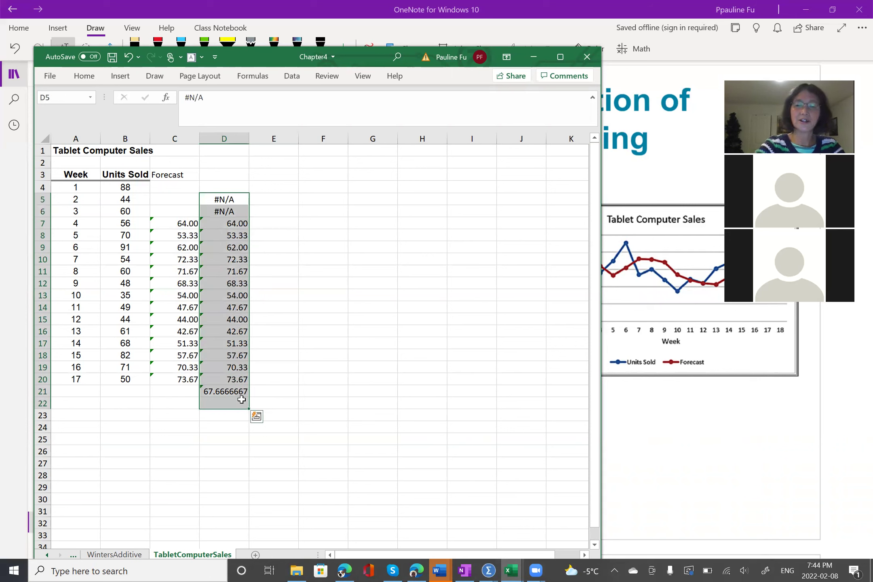
{"action": "key", "text": "Delete"}
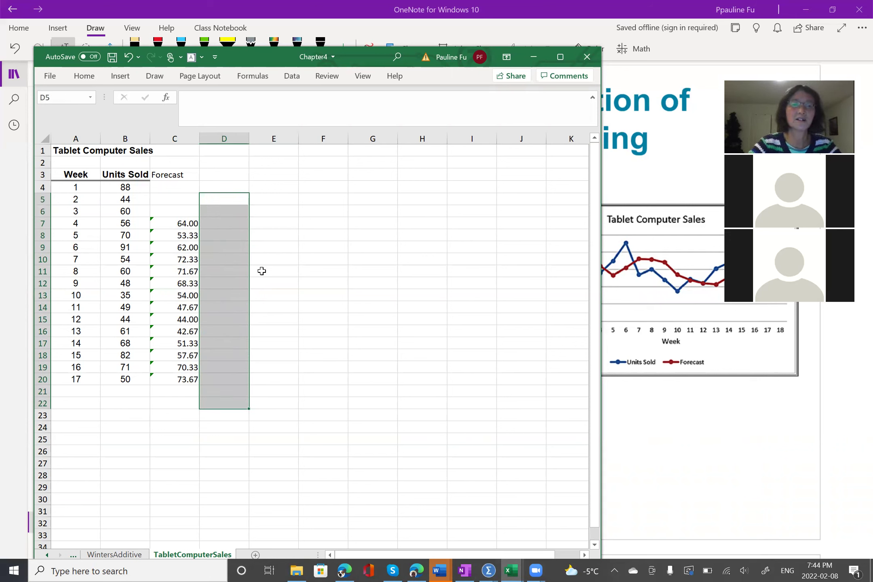
- Review the AVERAGE formula behind the week 4 forecast in C7
{"action": "left_click", "coordinate": [182, 223]}
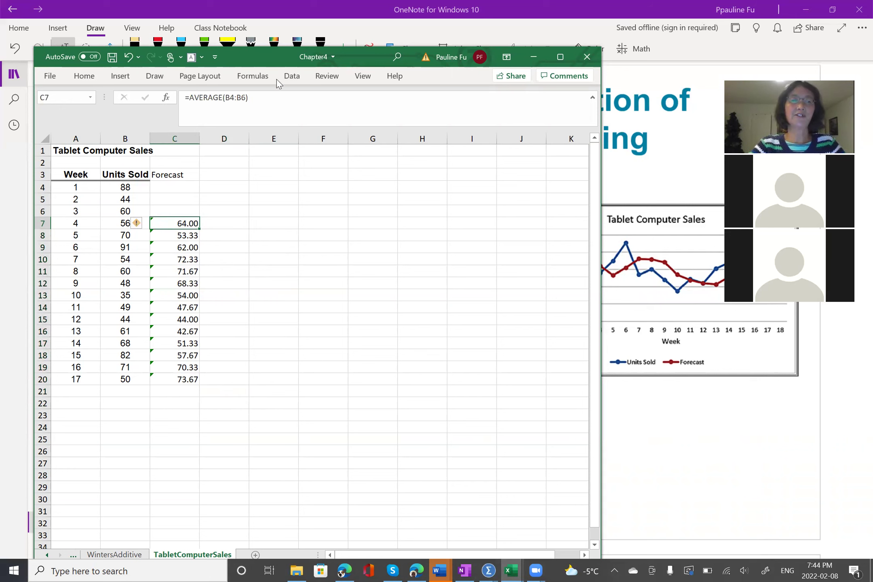
{"action": "left_click_drag", "start_coordinate": [257, 97], "coordinate": [184, 92]}
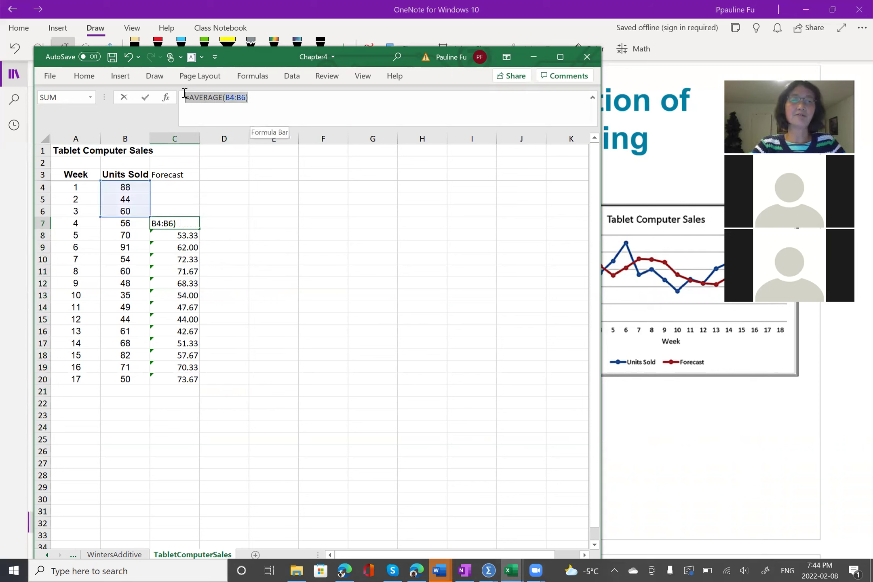
{"action": "left_click_drag", "start_coordinate": [252, 97], "coordinate": [179, 98]}
{"action": "key", "text": "Return"}
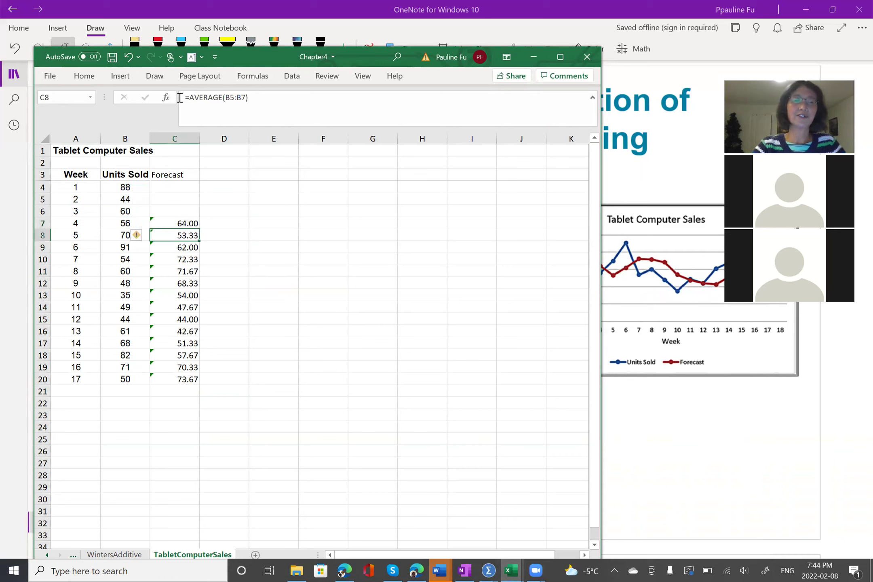
- Run the Data Analysis Moving Average tool on Units Sold in B4:B20, with output starting at D5 and the default interval
{"action": "left_click", "coordinate": [292, 77]}
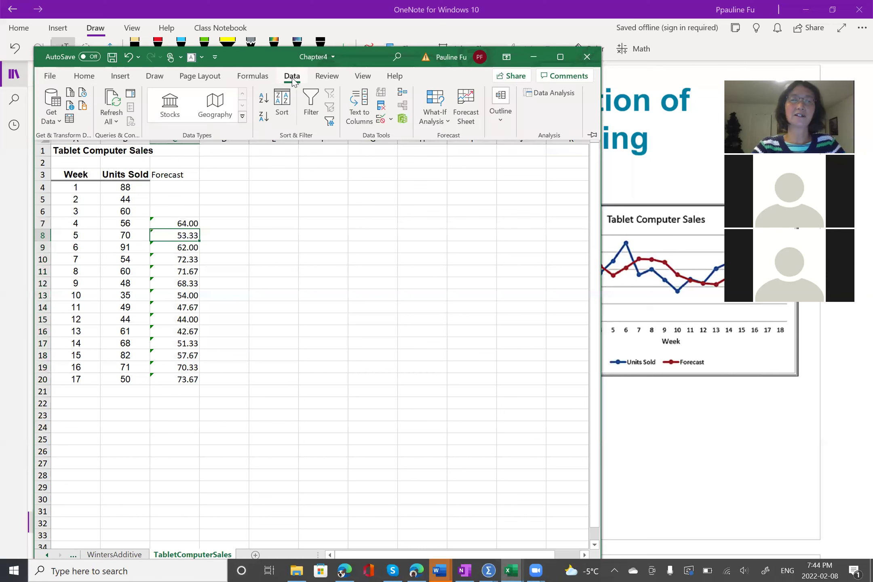
{"action": "left_click", "coordinate": [557, 94]}
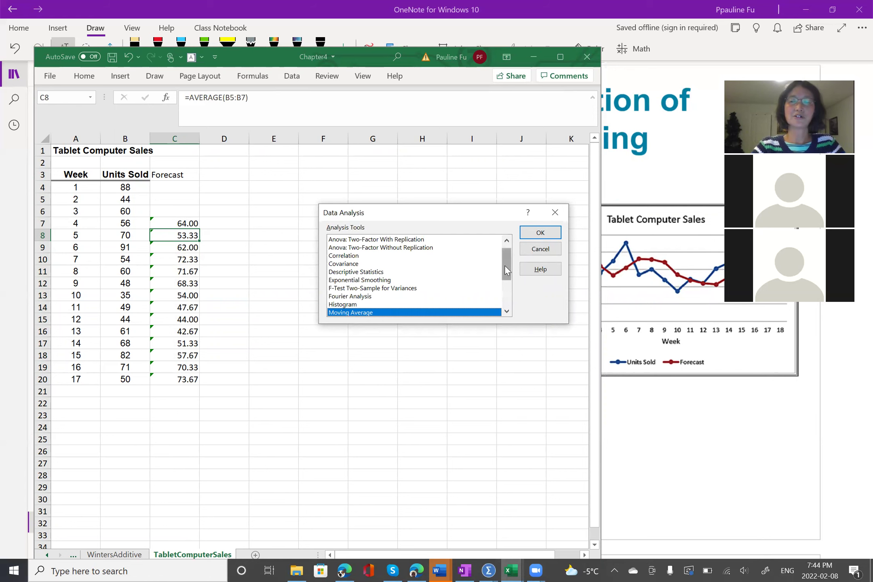
{"action": "left_click_drag", "start_coordinate": [505, 265], "coordinate": [505, 278]}
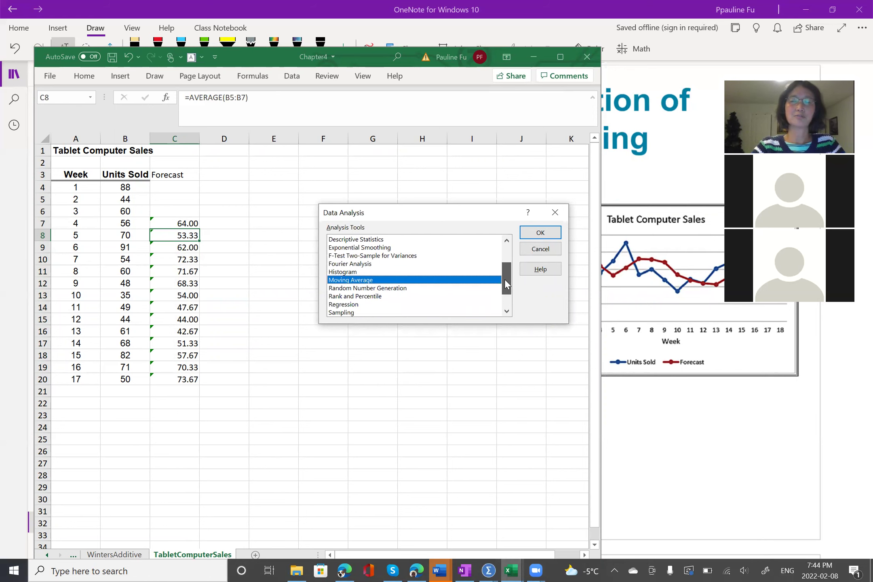
{"action": "left_click", "coordinate": [540, 233]}
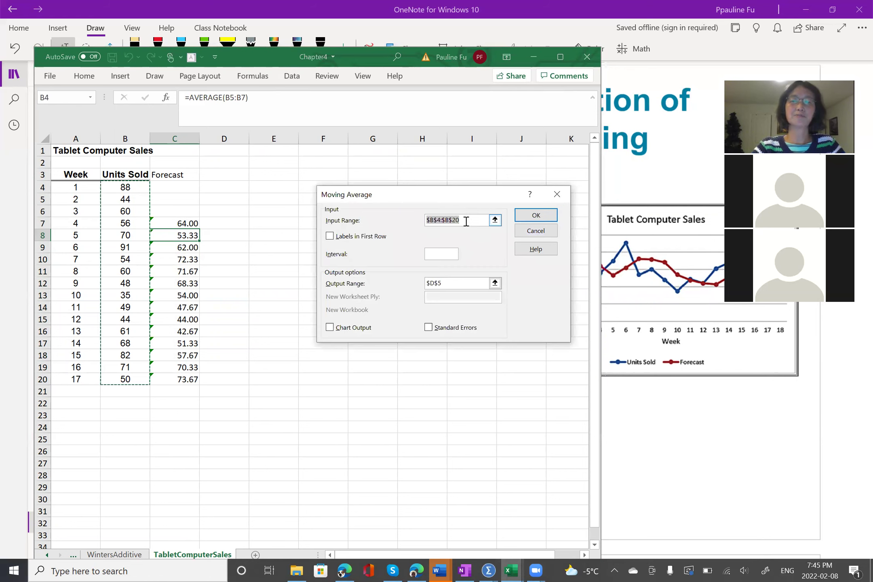
{"action": "key", "text": "BackSpace"}
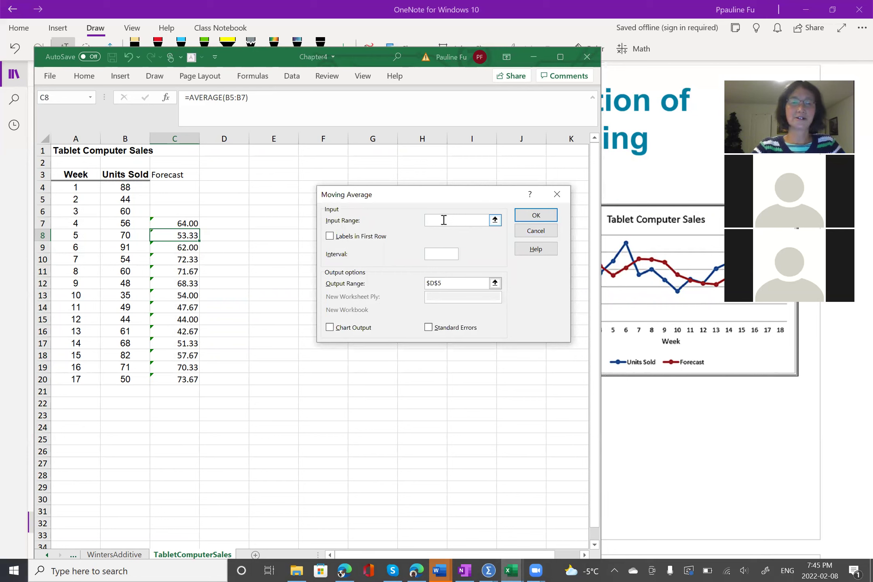
{"action": "left_click_drag", "start_coordinate": [123, 187], "coordinate": [120, 375]}
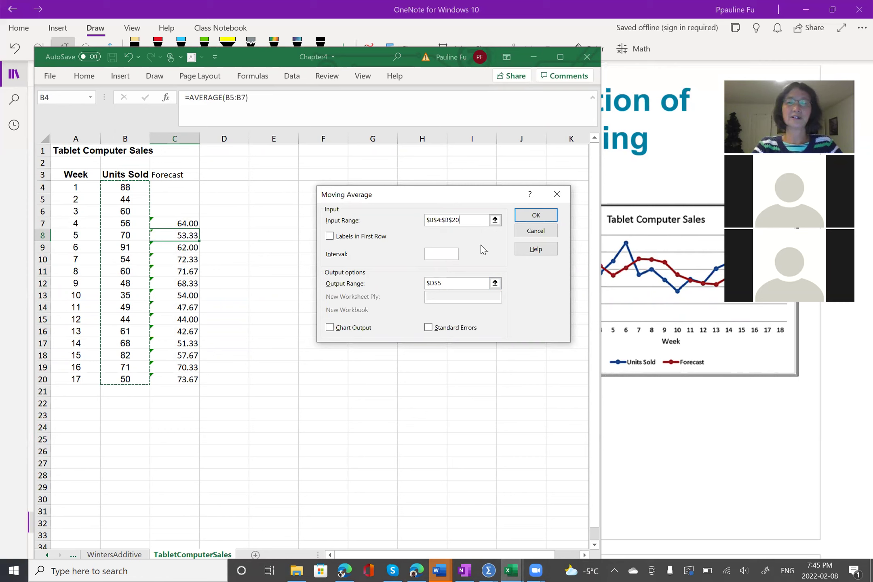
{"action": "left_click", "coordinate": [535, 218]}
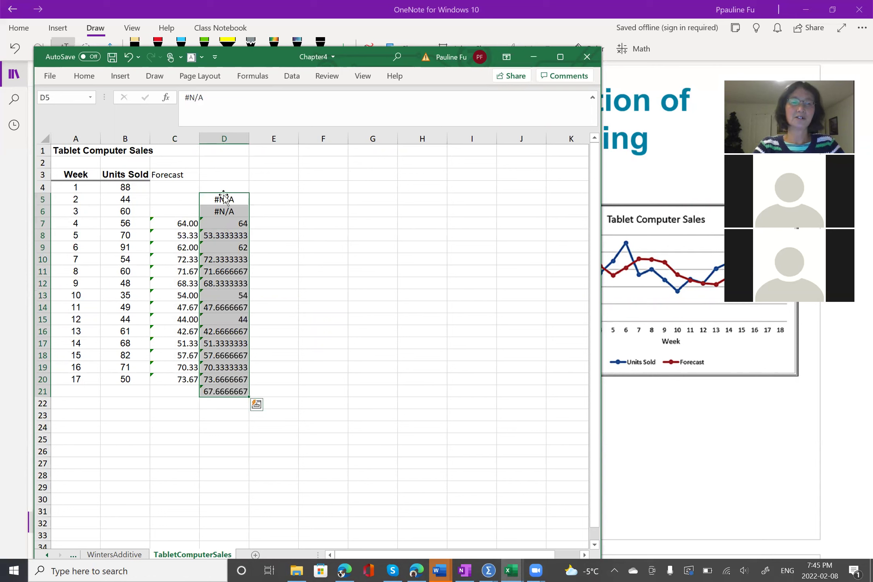
- Delete the #N/A entries in D5:D6 and the extra moving average value in D21
{"action": "left_click_drag", "start_coordinate": [223, 199], "coordinate": [224, 218]}
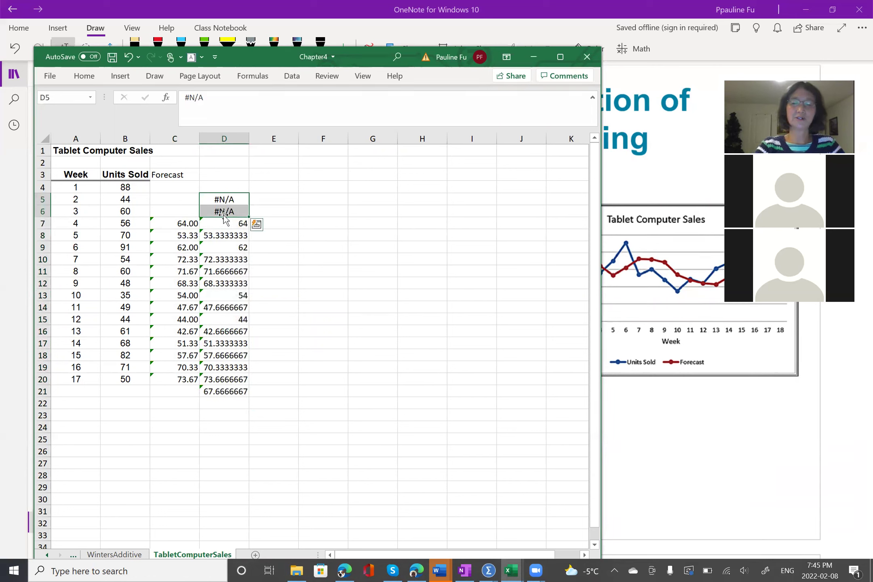
{"action": "key", "text": "Delete"}
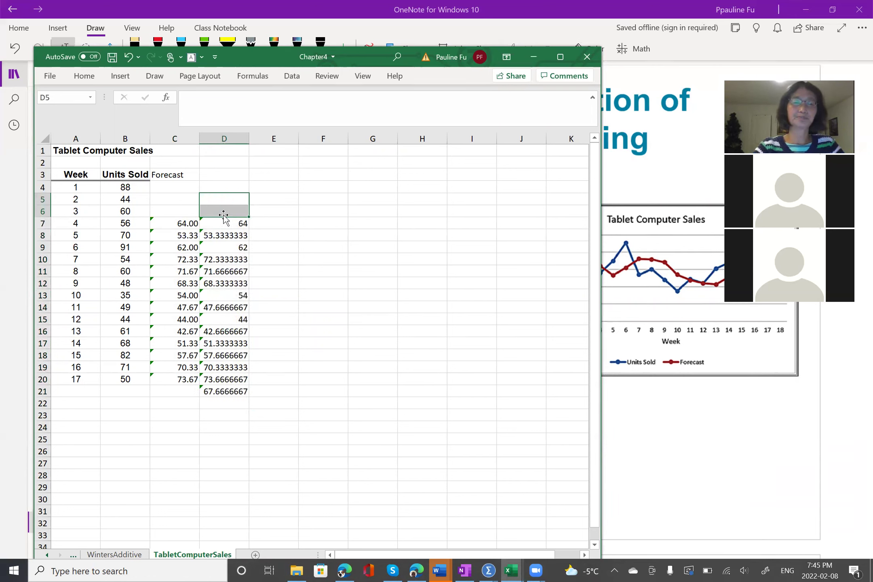
{"action": "left_click", "coordinate": [218, 392]}
{"action": "key", "text": "Delete"}
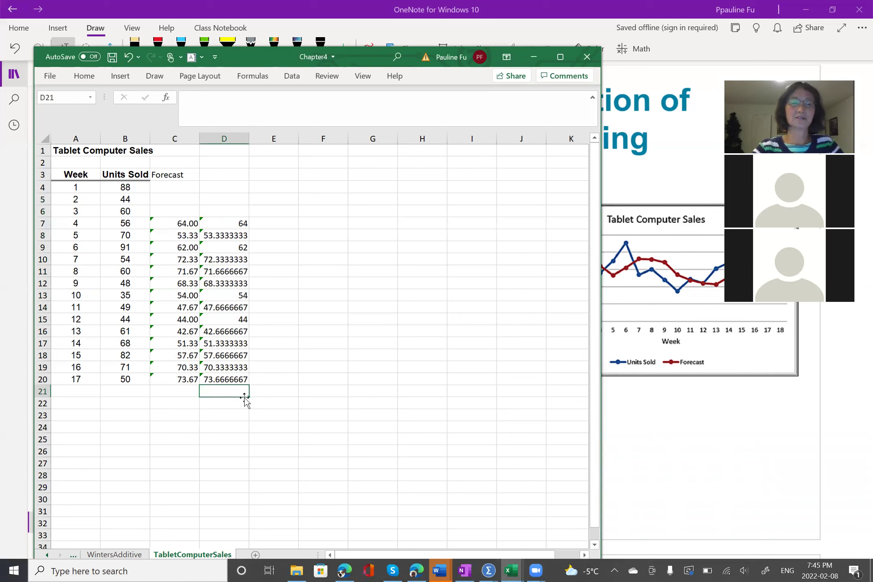
- Format the Moving Average forecasts in D7:D20 to show two decimal places
{"action": "left_click_drag", "start_coordinate": [226, 223], "coordinate": [232, 380]}
{"action": "left_click", "coordinate": [87, 78]}
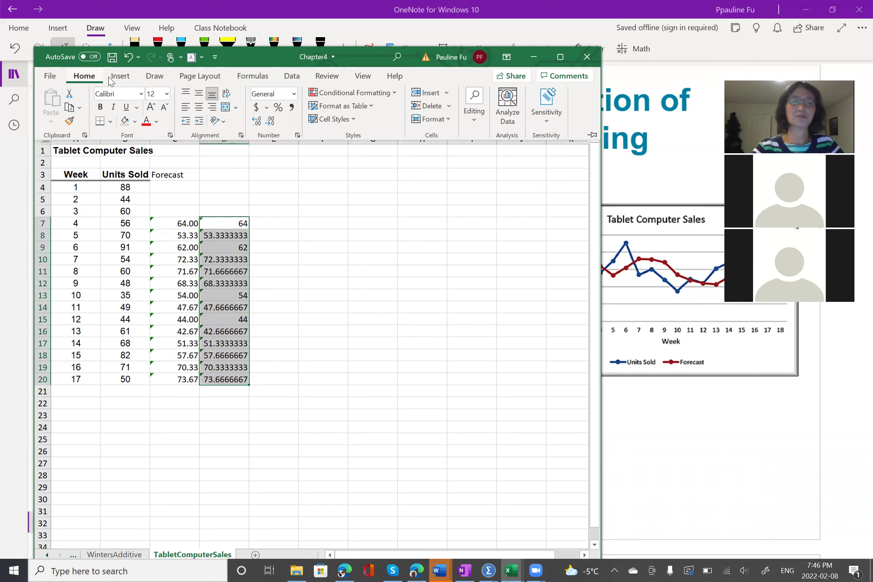
{"action": "left_click", "coordinate": [270, 122]}
{"action": "left_click", "coordinate": [270, 123]}
{"action": "left_click", "coordinate": [270, 123]}
{"action": "left_click", "coordinate": [270, 123]}
{"action": "left_click", "coordinate": [270, 123]}
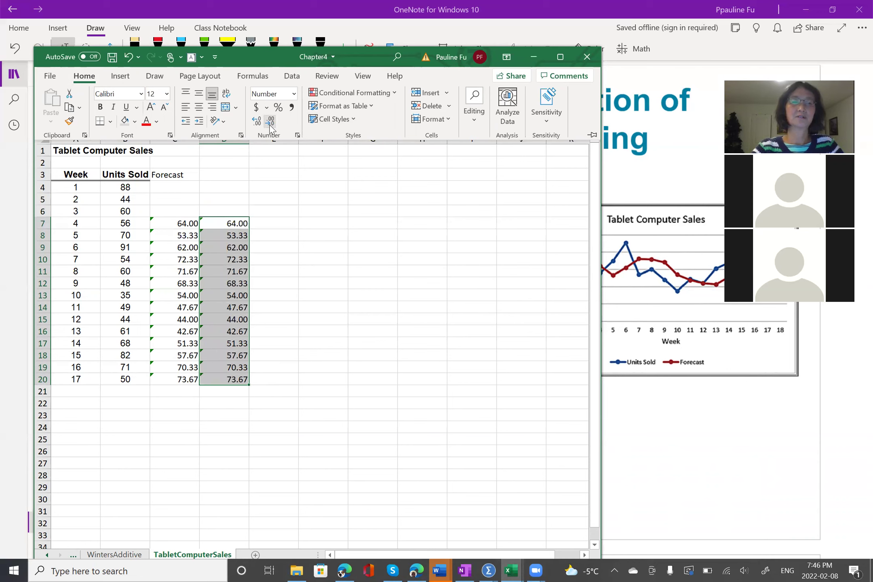
{"action": "left_click", "coordinate": [319, 187]}
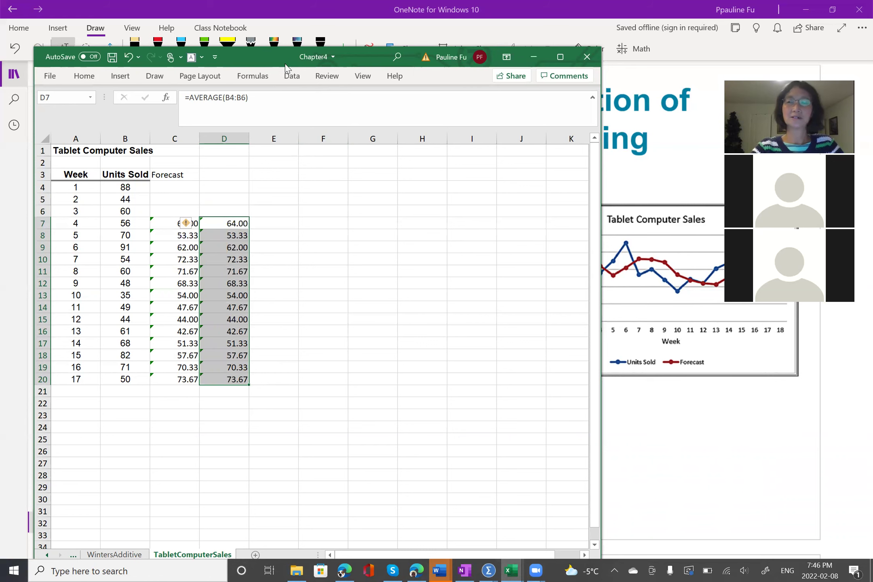
- Look in the Excel Options for where add-ins are managed, and close the options without changing anything
{"action": "left_click_drag", "start_coordinate": [285, 67], "coordinate": [285, 67]}
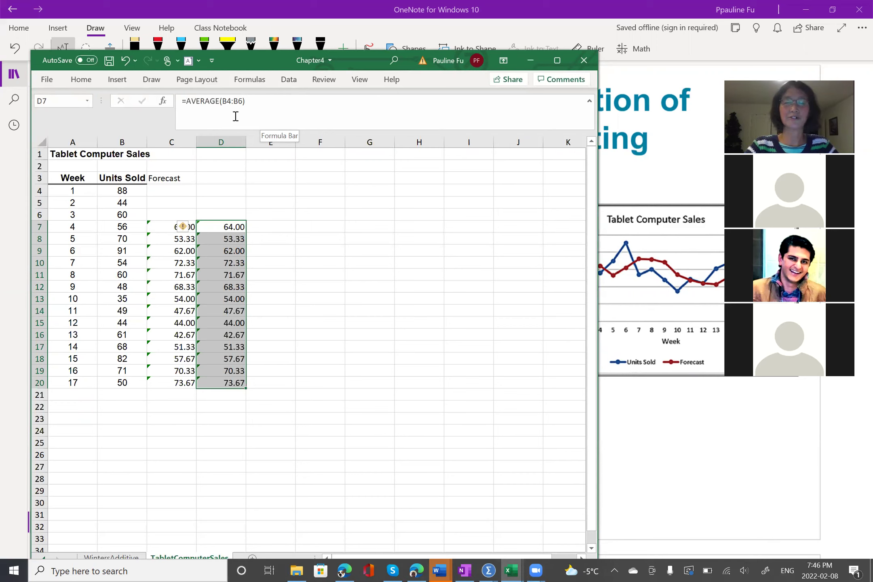
{"action": "left_click", "coordinate": [47, 80]}
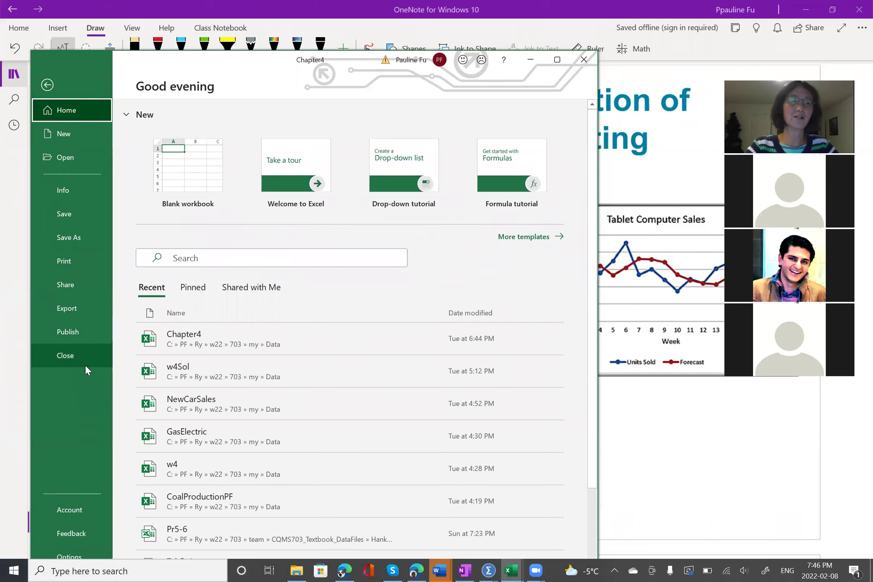
{"action": "left_click", "coordinate": [70, 556]}
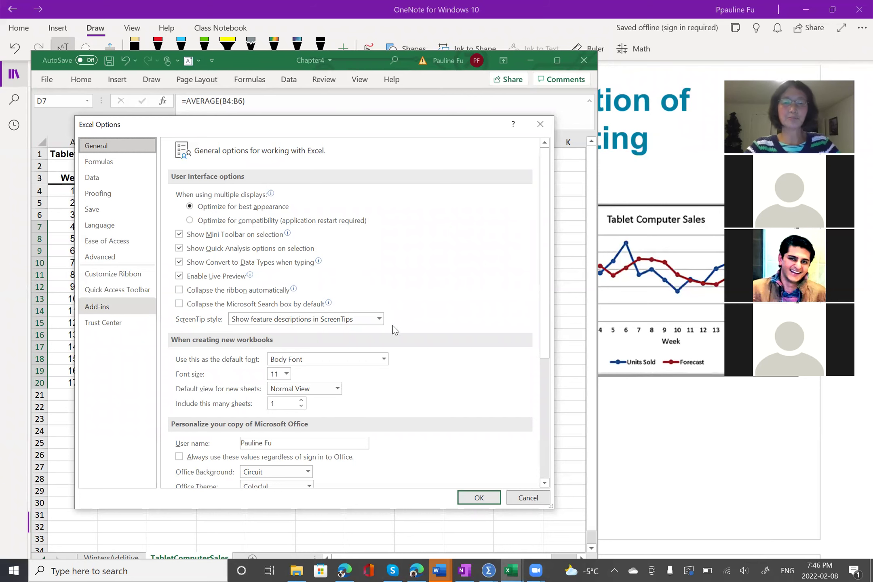
{"action": "left_click", "coordinate": [528, 498]}
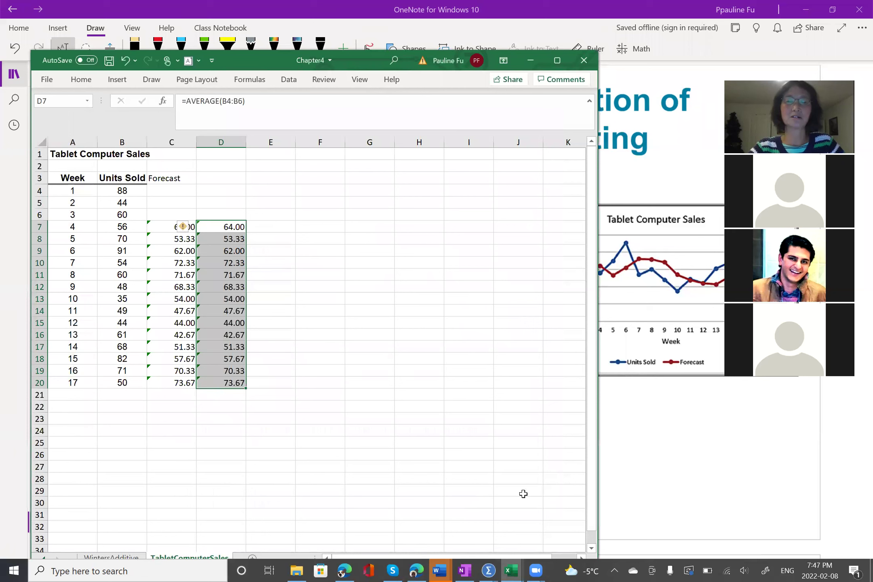
{"action": "left_click", "coordinate": [409, 286]}
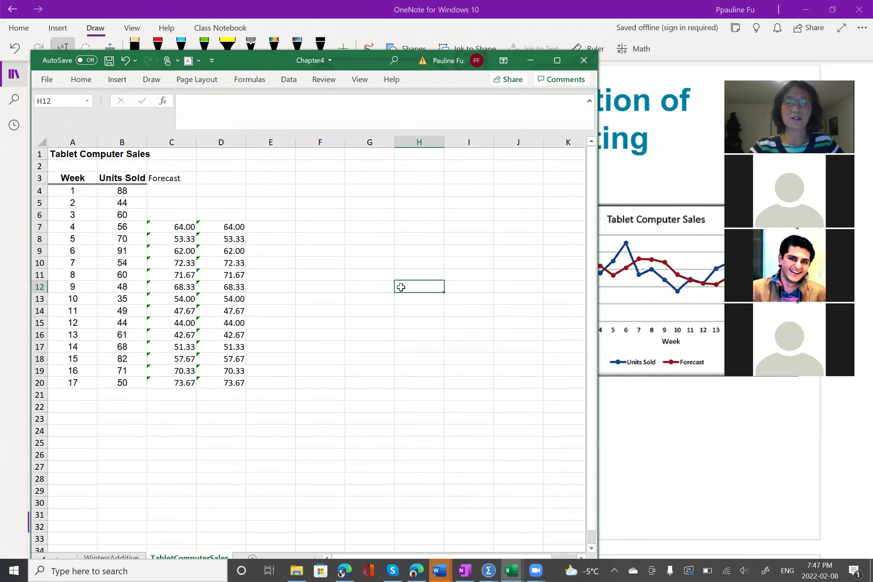
- Switch to the Edge browser and search the web in a new tab for "add data analysis to excel for Mac"
{"action": "left_click", "coordinate": [346, 569]}
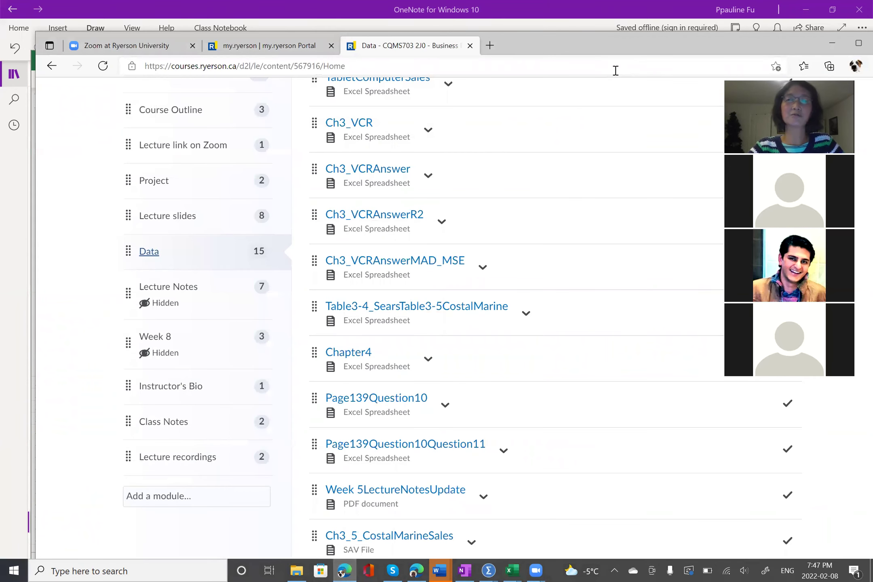
{"action": "left_click", "coordinate": [463, 95]}
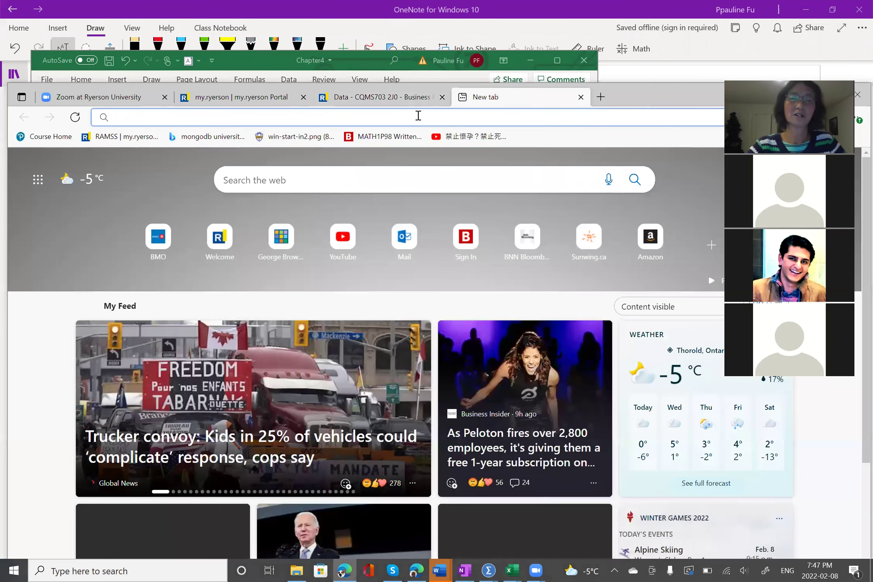
{"action": "left_click", "coordinate": [418, 116]}
{"action": "type", "text": "add data ana"}
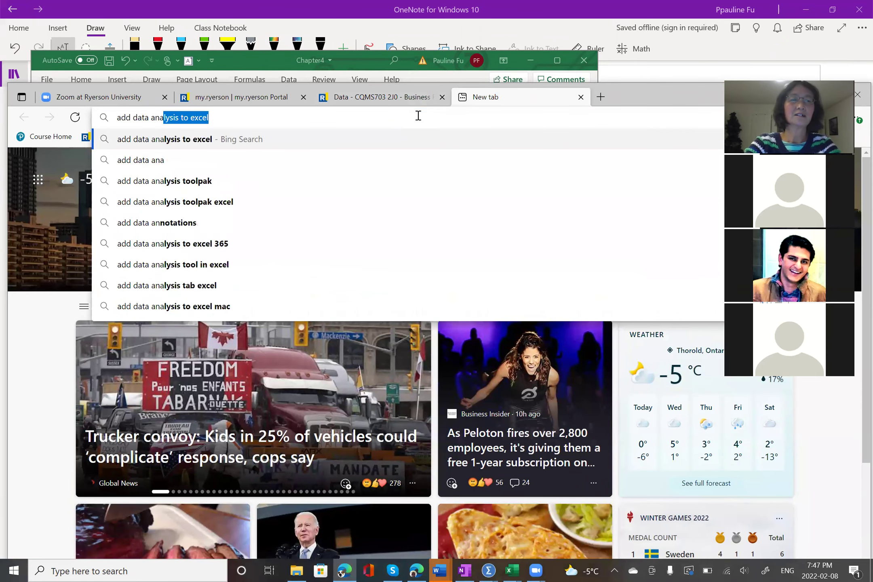
{"action": "type", "text": "lysis to excel for Ma"}
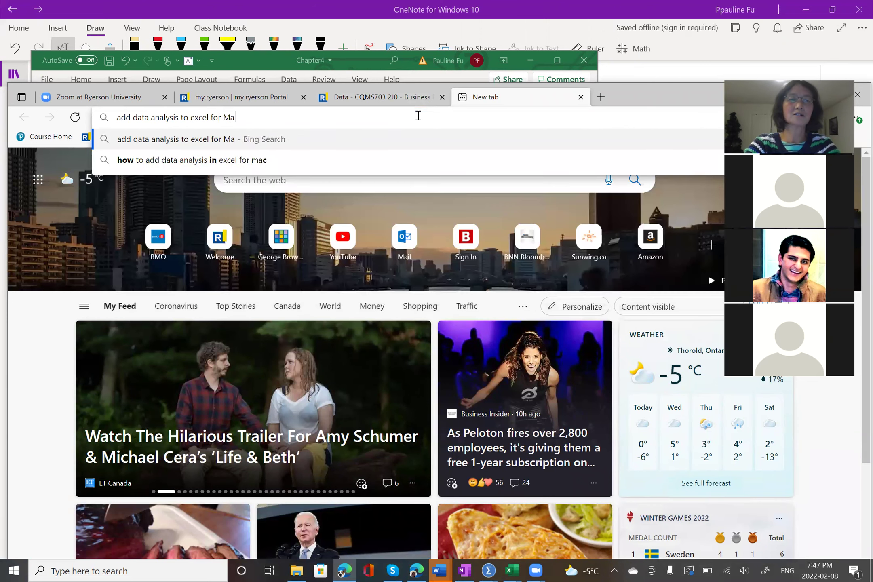
{"action": "type", "text": "c"}
{"action": "key", "text": "Return"}
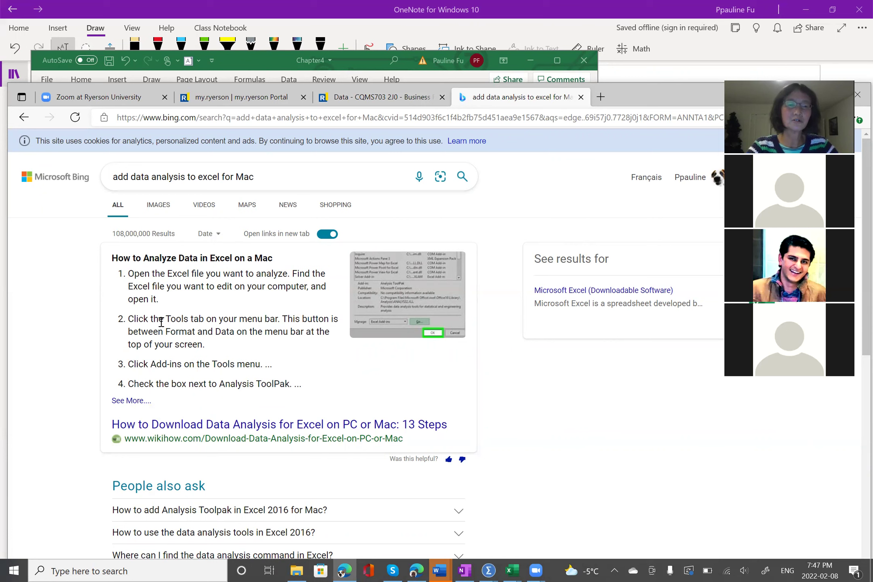
- Highlight the Tools tab, Add-ins and Analysis ToolPak mentions in the instructions for analyzing data in Excel on a Mac
{"action": "left_click_drag", "start_coordinate": [165, 320], "coordinate": [204, 317]}
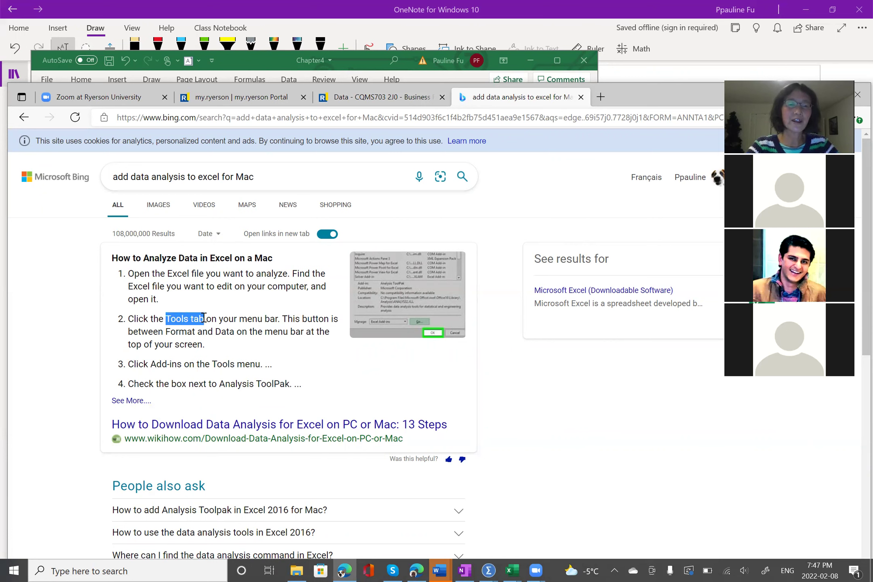
{"action": "left_click_drag", "start_coordinate": [151, 363], "coordinate": [183, 362]}
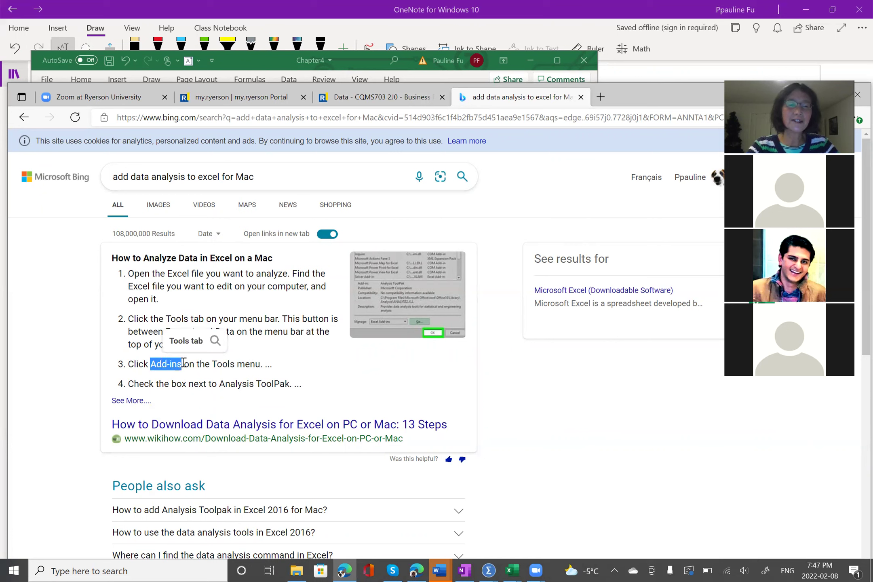
{"action": "left_click", "coordinate": [238, 384]}
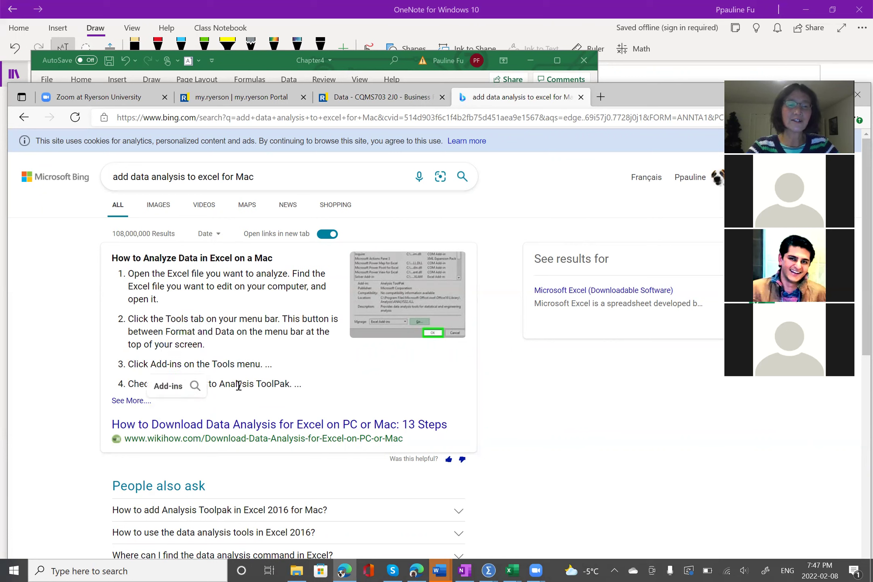
{"action": "left_click_drag", "start_coordinate": [219, 384], "coordinate": [286, 382]}
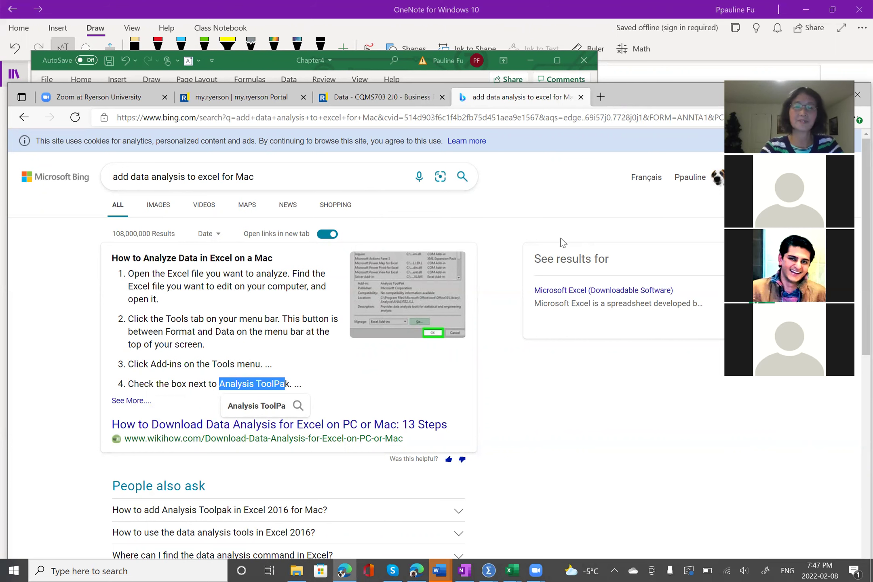
- Move the browser window aside, return to the Chapter4 workbook in Excel, and compare units sold in B7:B20 with forecasts in C7:C20
{"action": "left_click_drag", "start_coordinate": [626, 109], "coordinate": [607, 284]}
{"action": "left_click", "coordinate": [474, 189]}
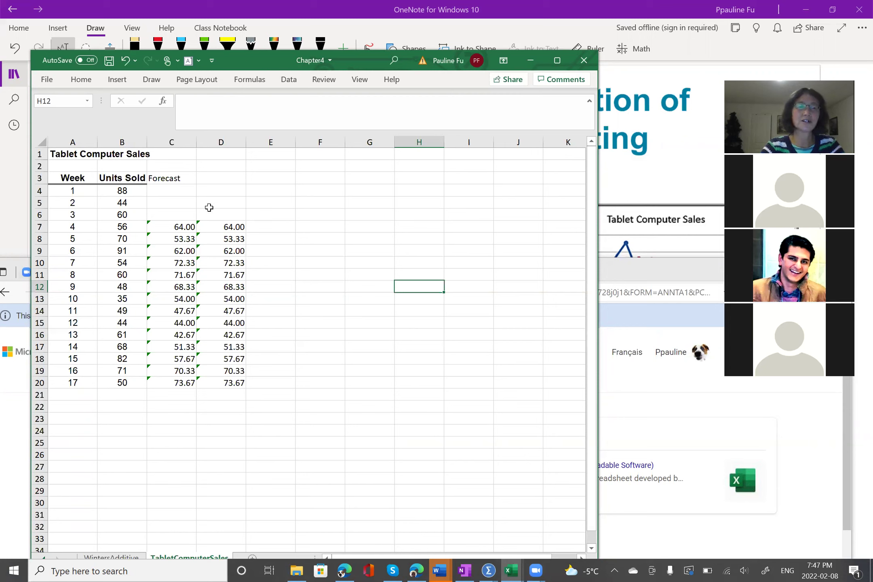
{"action": "left_click_drag", "start_coordinate": [118, 229], "coordinate": [117, 382]}
{"action": "left_click_drag", "start_coordinate": [180, 227], "coordinate": [172, 379]}
{"action": "left_click", "coordinate": [162, 405]}
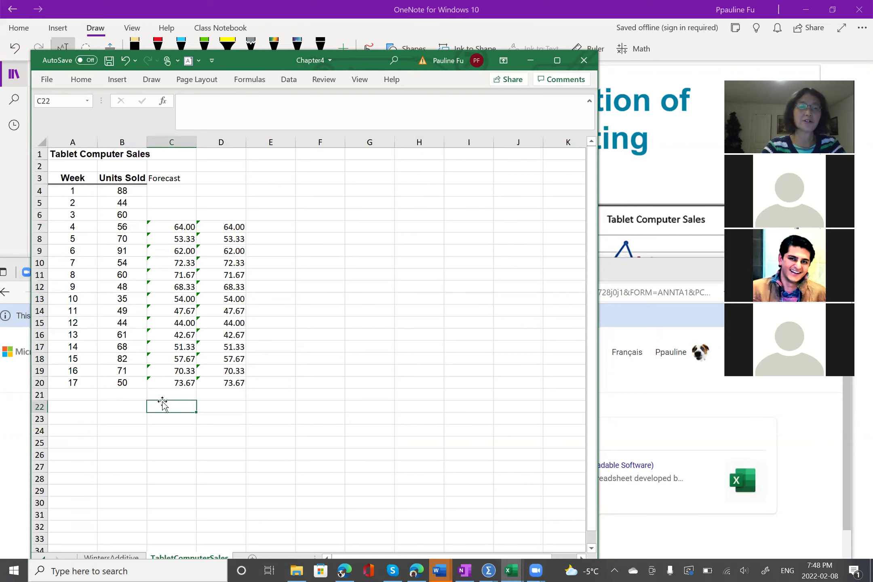
- Insert the recommended line chart for weeks 4 to 17 from A7:C20 and place it beside the forecast columns
{"action": "left_click_drag", "start_coordinate": [69, 228], "coordinate": [185, 384]}
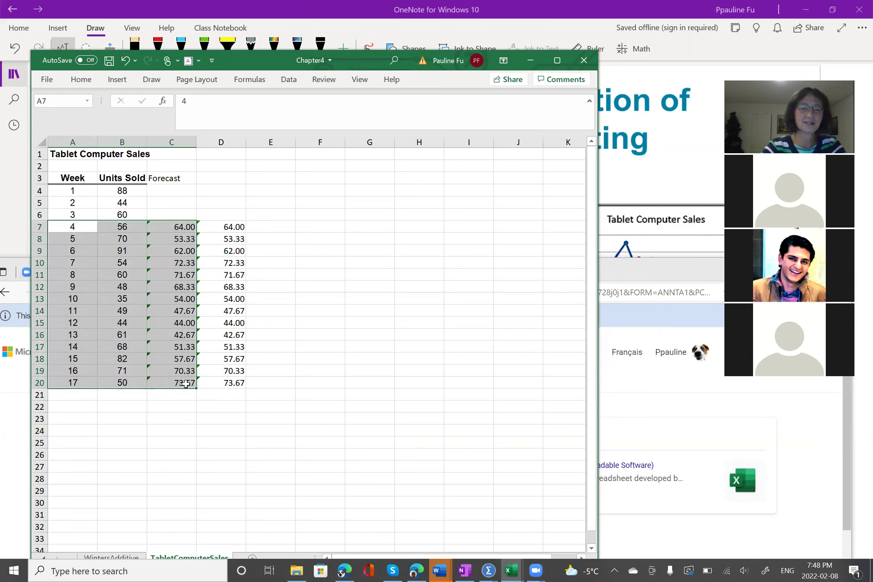
{"action": "left_click", "coordinate": [120, 82]}
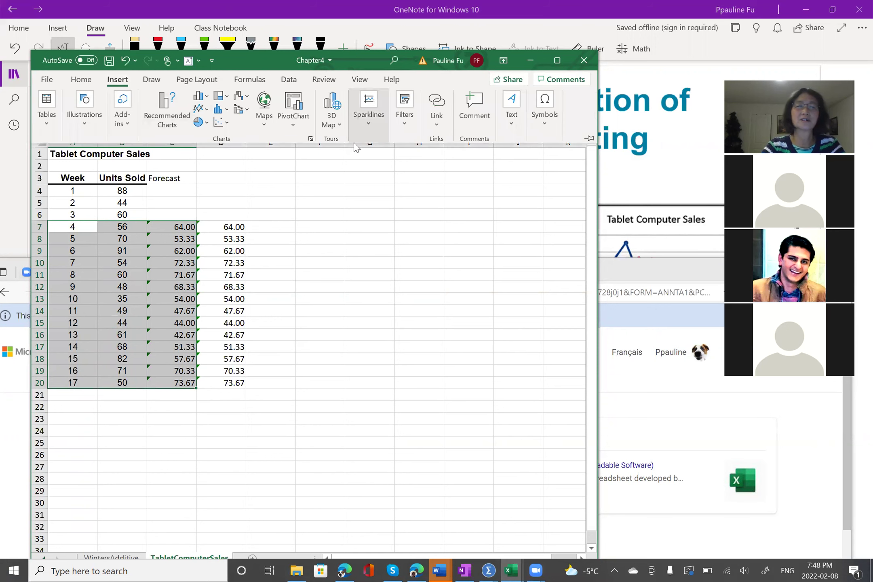
{"action": "left_click", "coordinate": [311, 138]}
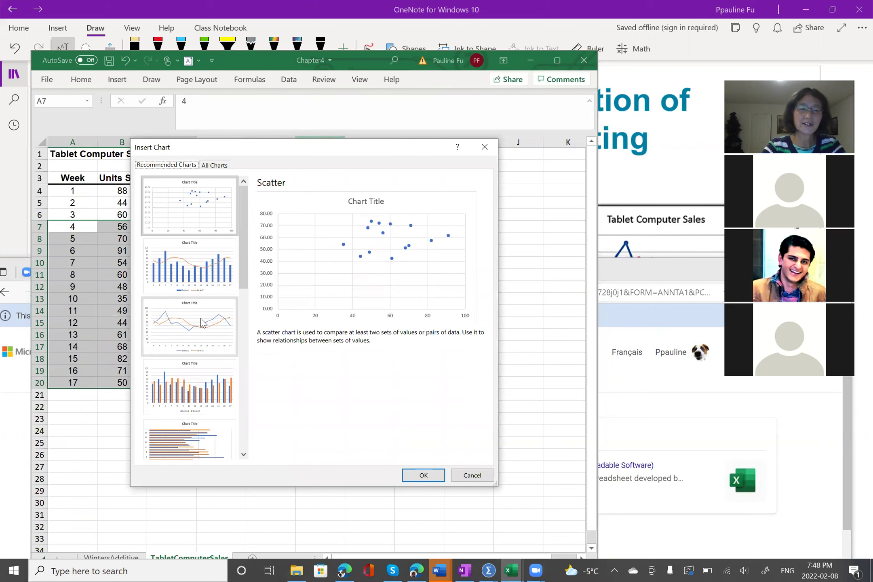
{"action": "left_click", "coordinate": [206, 330]}
{"action": "left_click", "coordinate": [420, 475]}
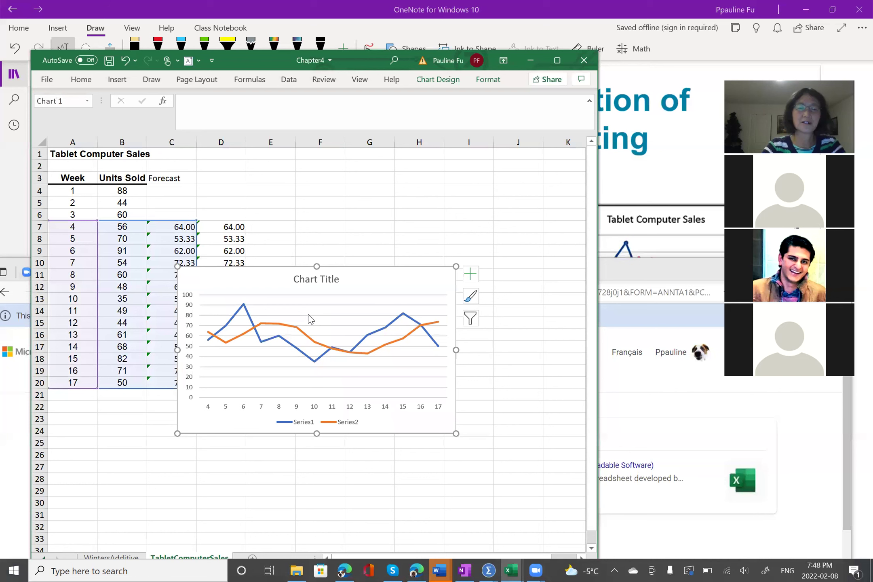
{"action": "left_click_drag", "start_coordinate": [243, 278], "coordinate": [335, 230]}
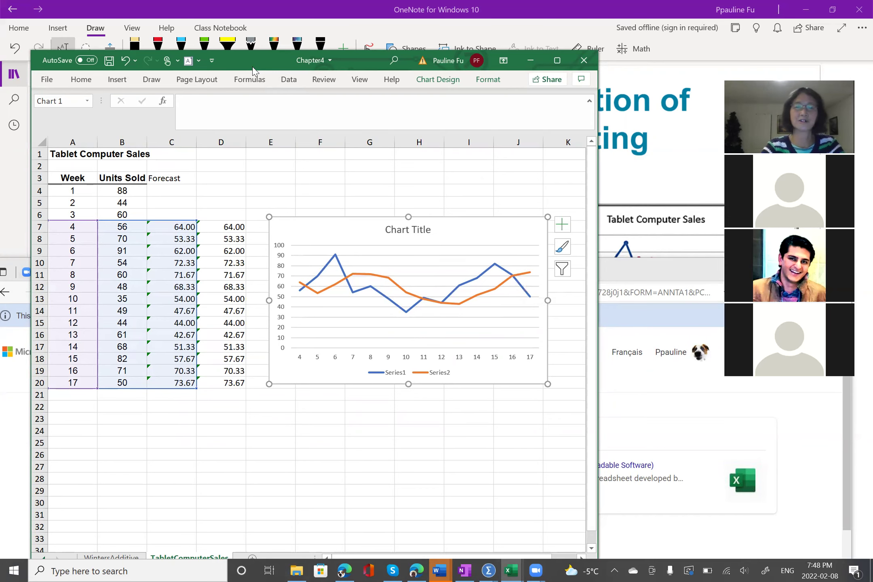
- Switch to OneNote and review the slides on spreadsheet moving average forecasting and Excel's Moving Average tool
{"action": "key", "text": "alt+Tab"}
{"action": "left_click", "coordinate": [386, 293]}
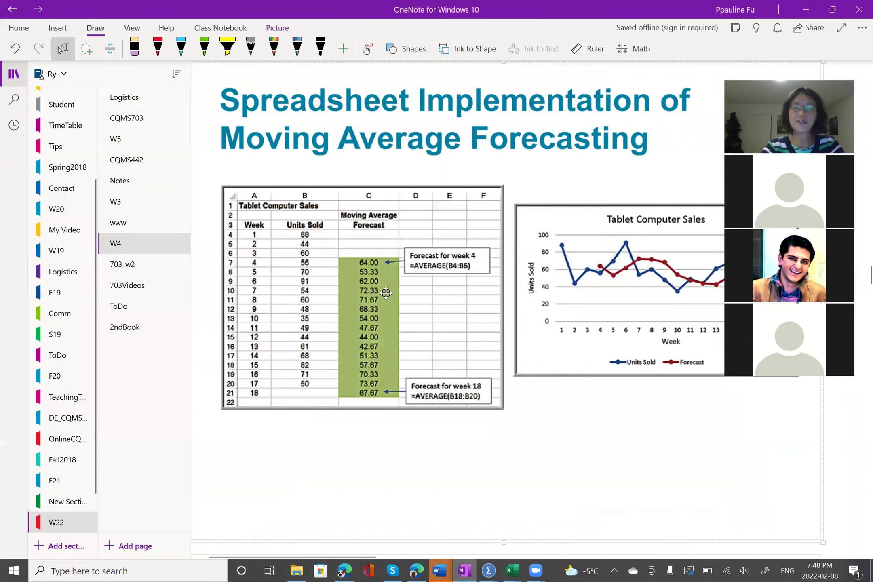
{"action": "scroll", "coordinate": [447, 327], "scroll_direction": "down", "scroll_amount": 1}
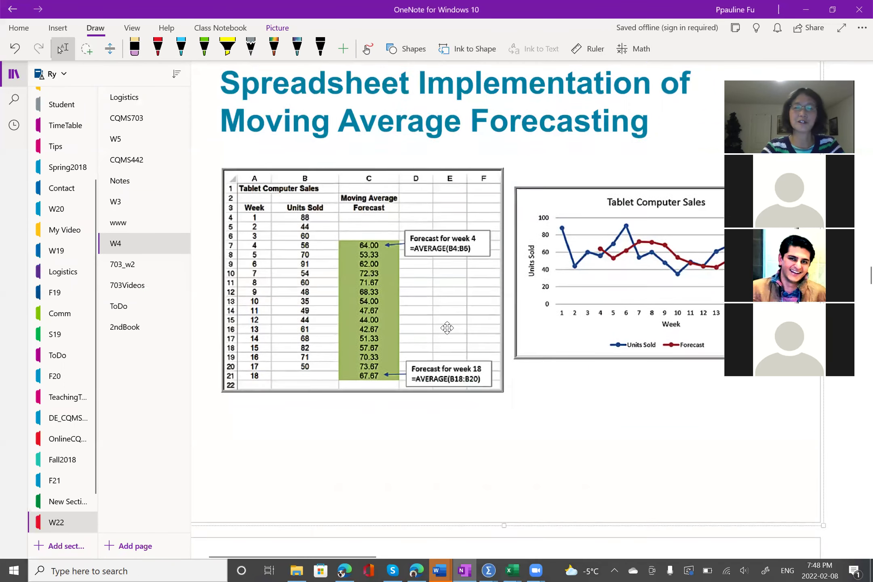
{"action": "scroll", "coordinate": [446, 328], "scroll_direction": "down", "scroll_amount": 8}
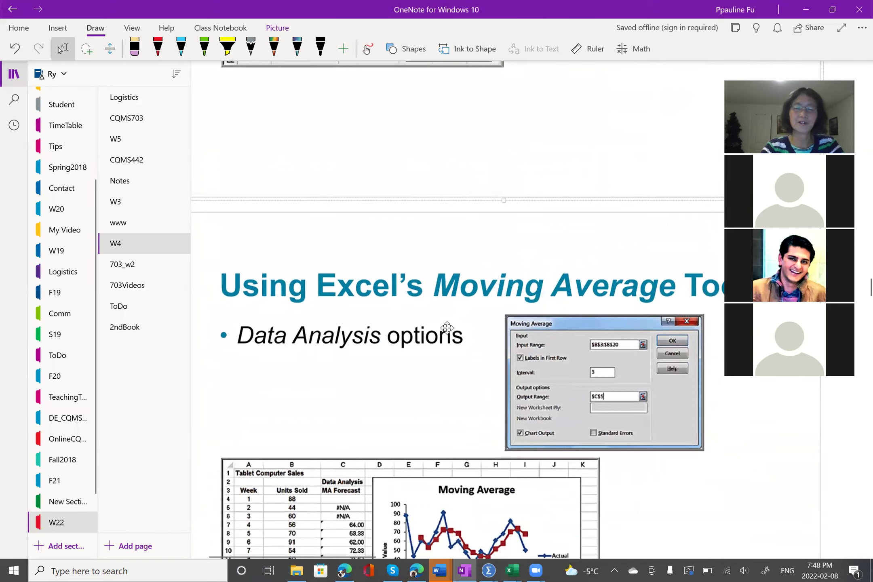
{"action": "scroll", "coordinate": [446, 328], "scroll_direction": "down", "scroll_amount": 6}
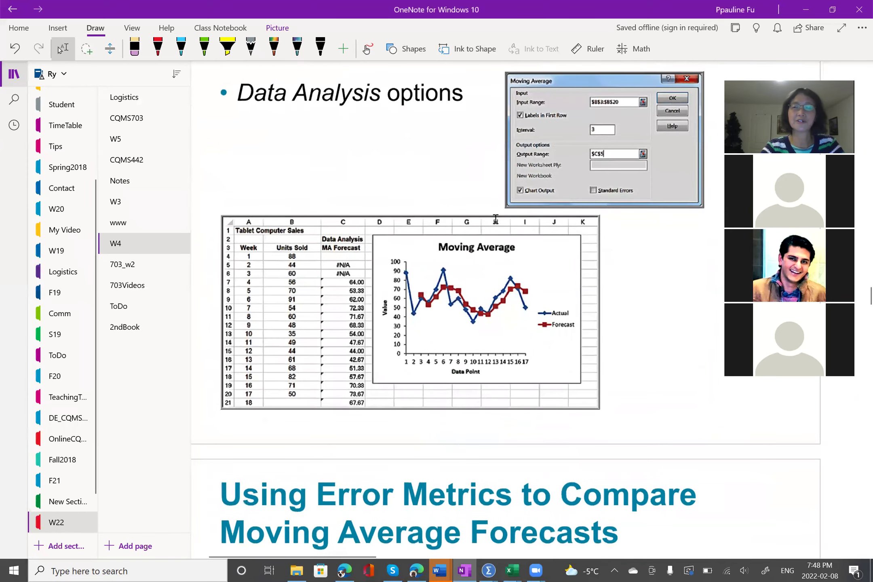